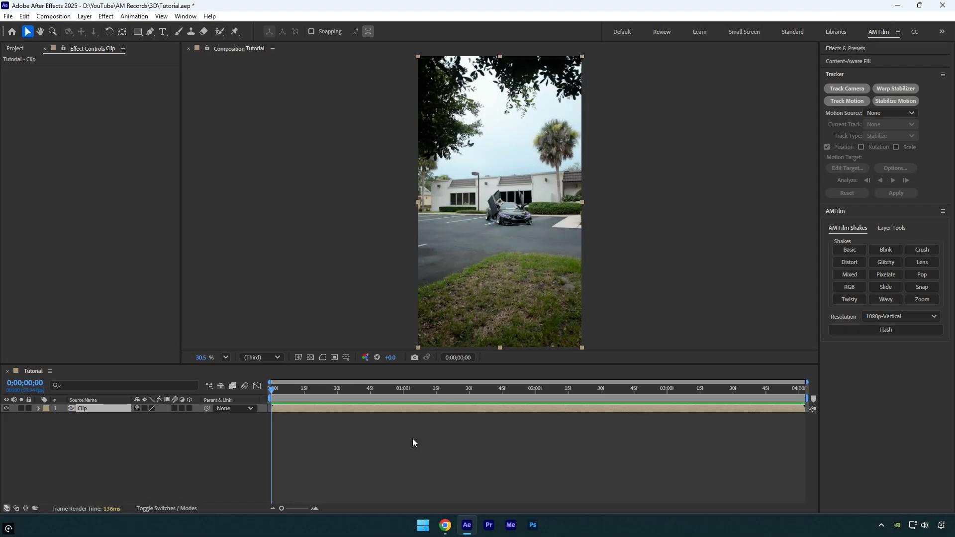
Step: Search Sketchfab for 'old car' models, filtered to Free Standard licences
{"action": "left_click", "coordinate": [447, 530]}
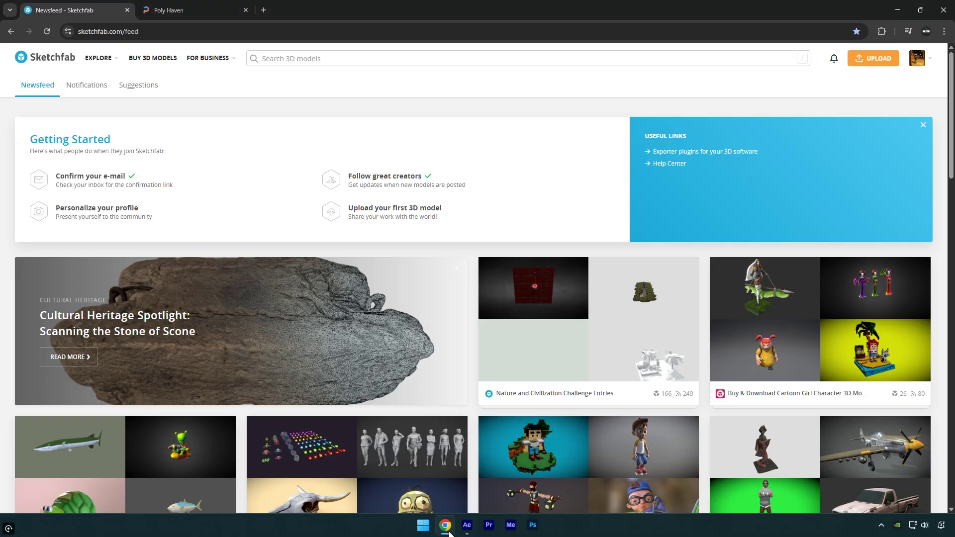
{"action": "left_click", "coordinate": [304, 59]}
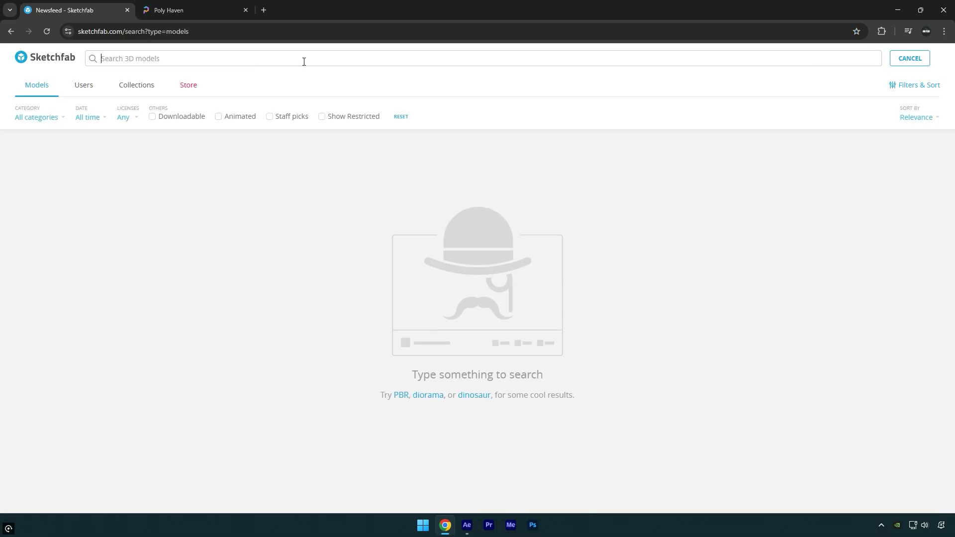
{"action": "type", "text": "old car"}
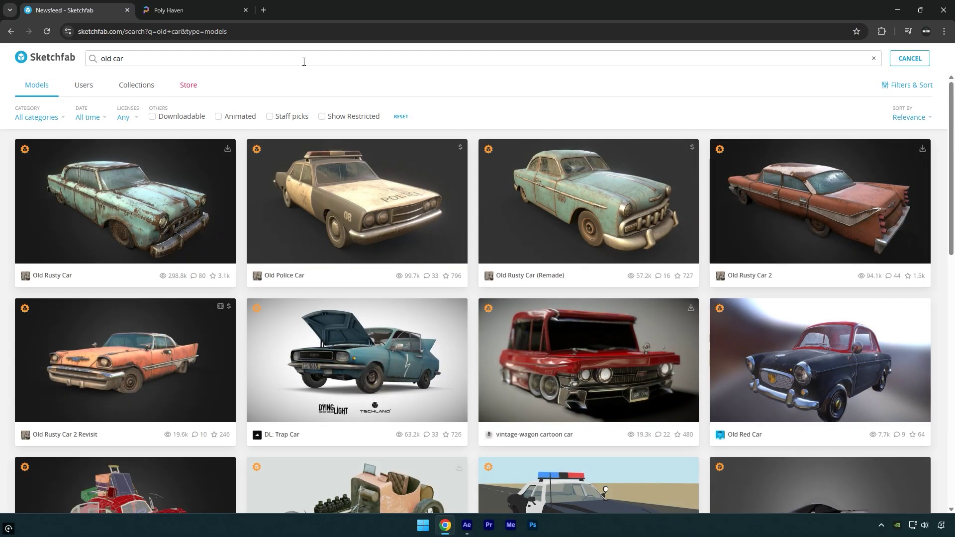
{"action": "left_click", "coordinate": [134, 120]}
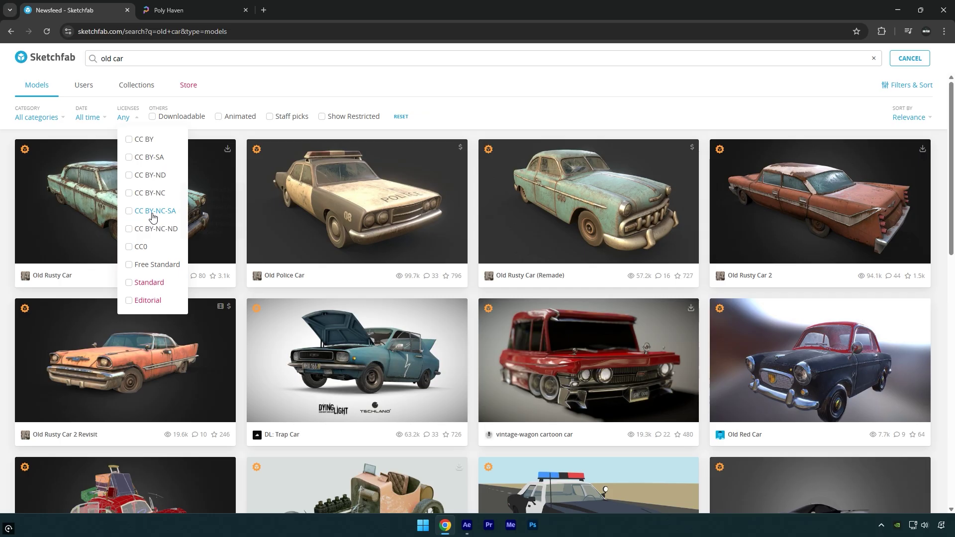
{"action": "left_click", "coordinate": [144, 265]}
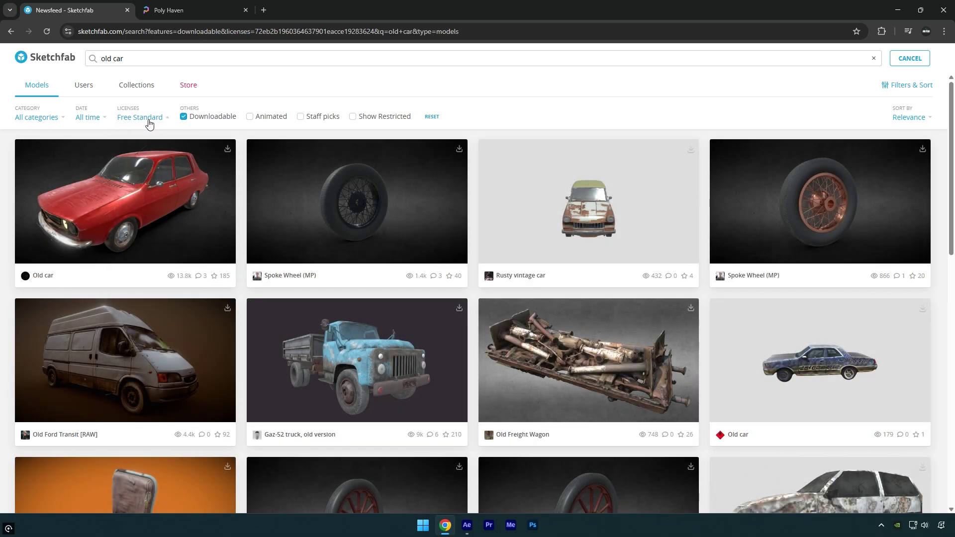
Step: Download the Old Ford Transit [RAW] model as a GLB with 4k textures
{"action": "left_click", "coordinate": [142, 350]}
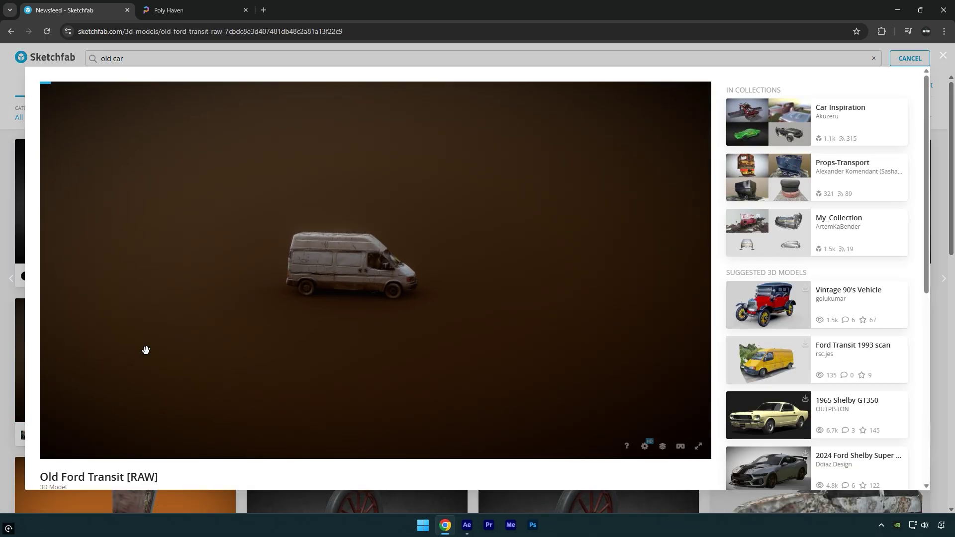
{"action": "scroll", "coordinate": [60, 368], "scroll_direction": "down", "scroll_amount": 5}
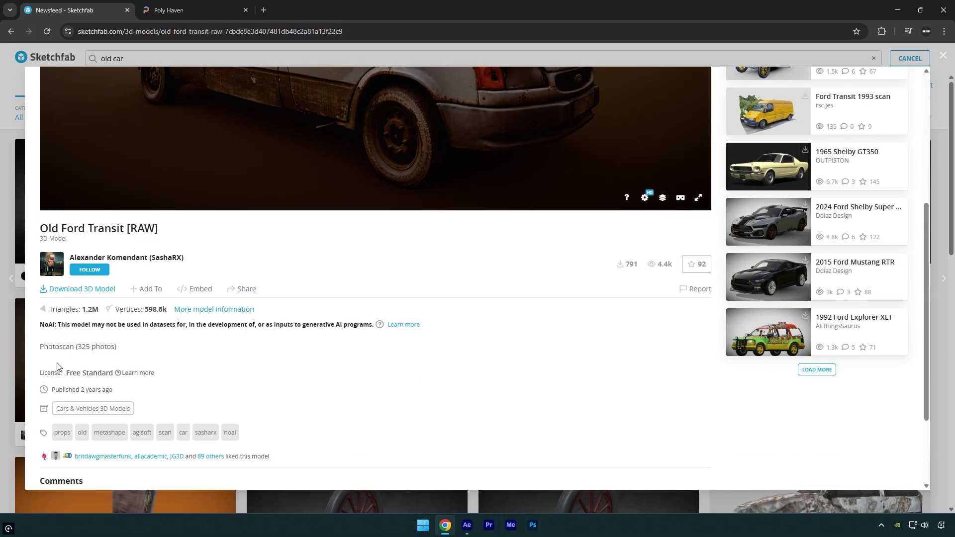
{"action": "left_click", "coordinate": [96, 291]}
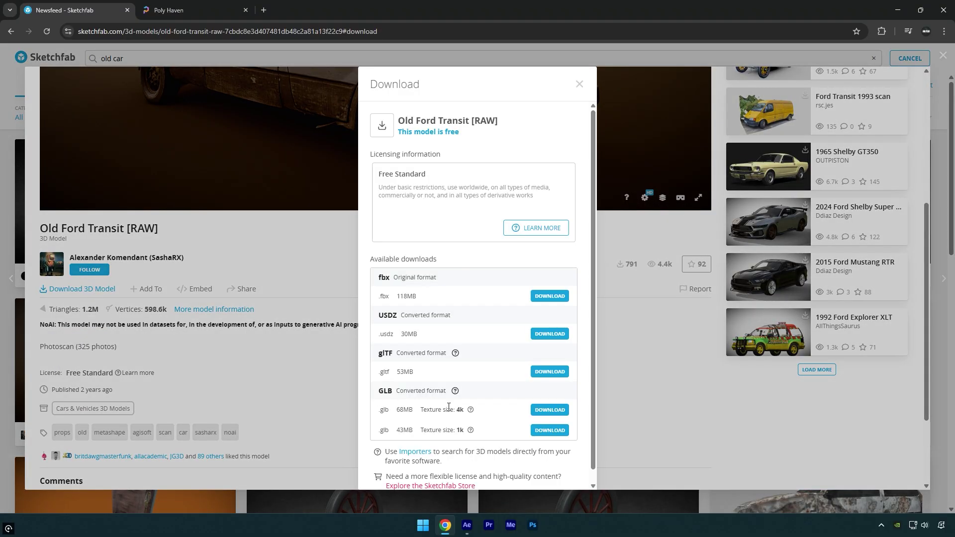
{"action": "left_click", "coordinate": [536, 411]}
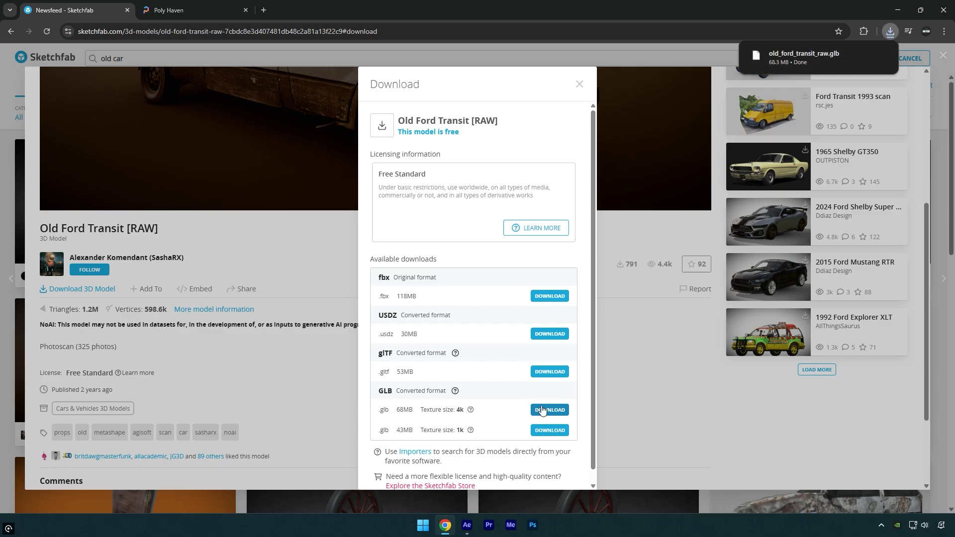
Step: Import old_ford_transit_raw.glb into the Tutorial comp timeline, using Make Comp Size
{"action": "left_click", "coordinate": [863, 60]}
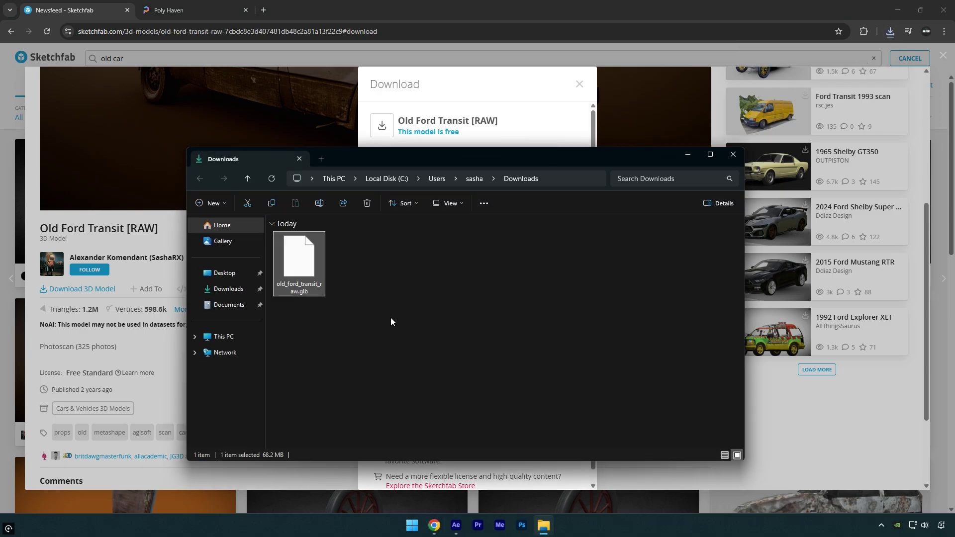
{"action": "left_click_drag", "start_coordinate": [299, 258], "coordinate": [172, 464]}
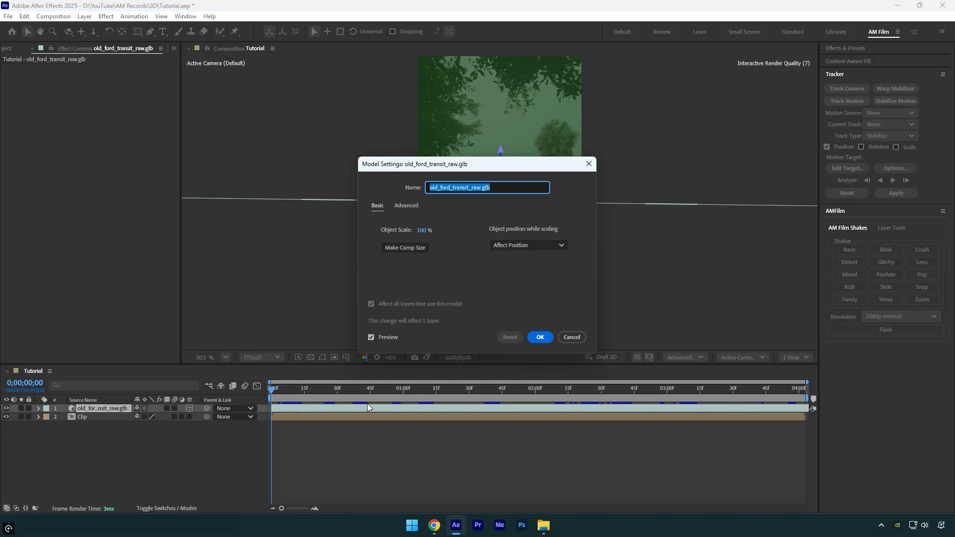
{"action": "left_click", "coordinate": [417, 249]}
{"action": "left_click", "coordinate": [533, 339]}
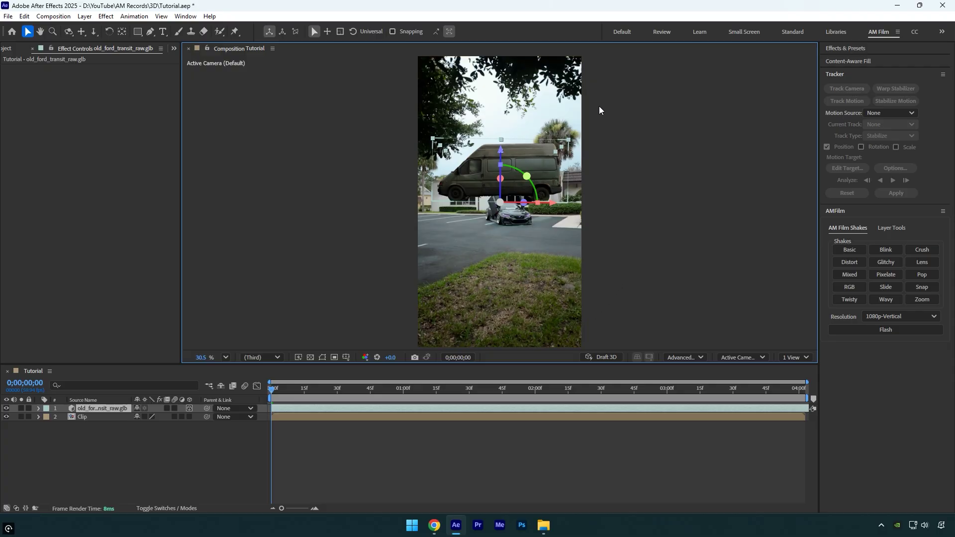
Step: Browse Poly Haven's HDRI library filtered to Outdoor
{"action": "left_click", "coordinate": [434, 525]}
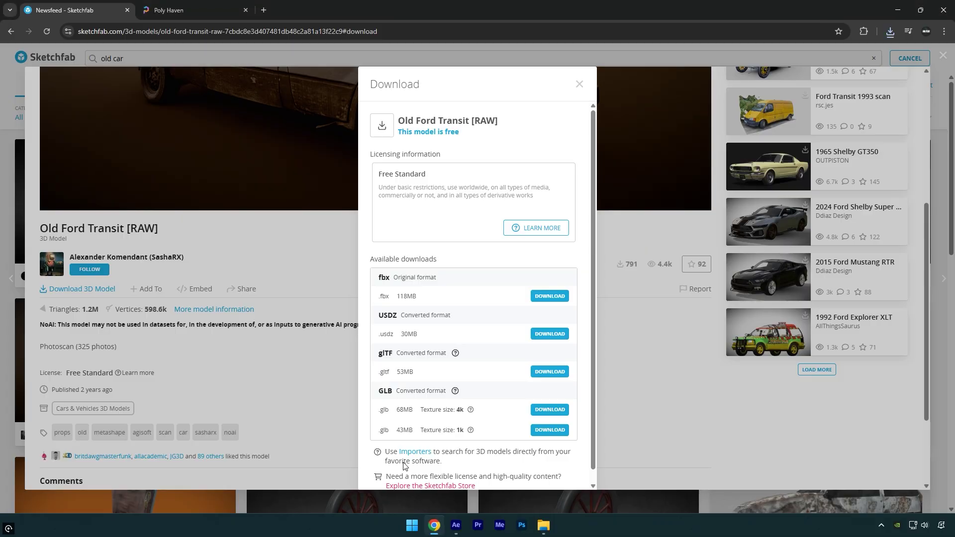
{"action": "left_click", "coordinate": [169, 10]}
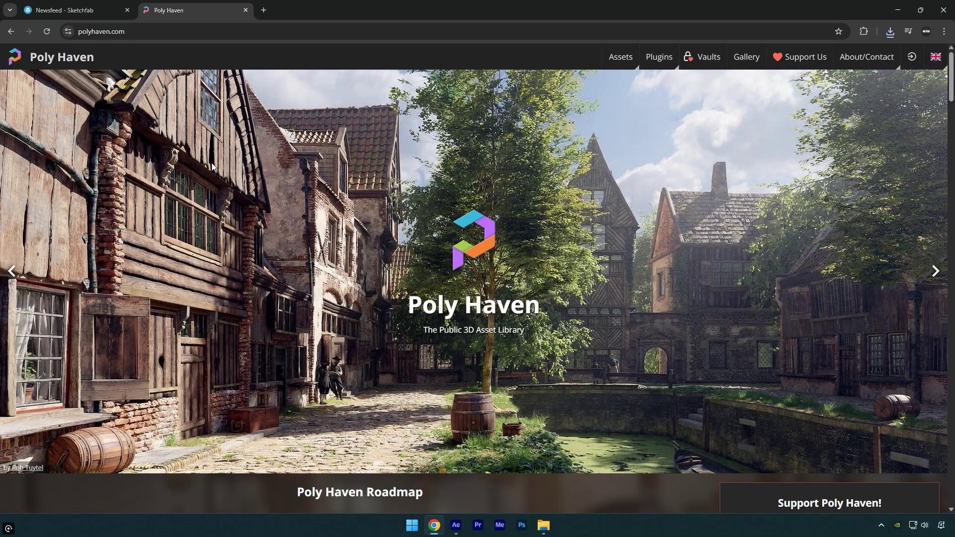
{"action": "scroll", "coordinate": [226, 262], "scroll_direction": "down", "scroll_amount": 6}
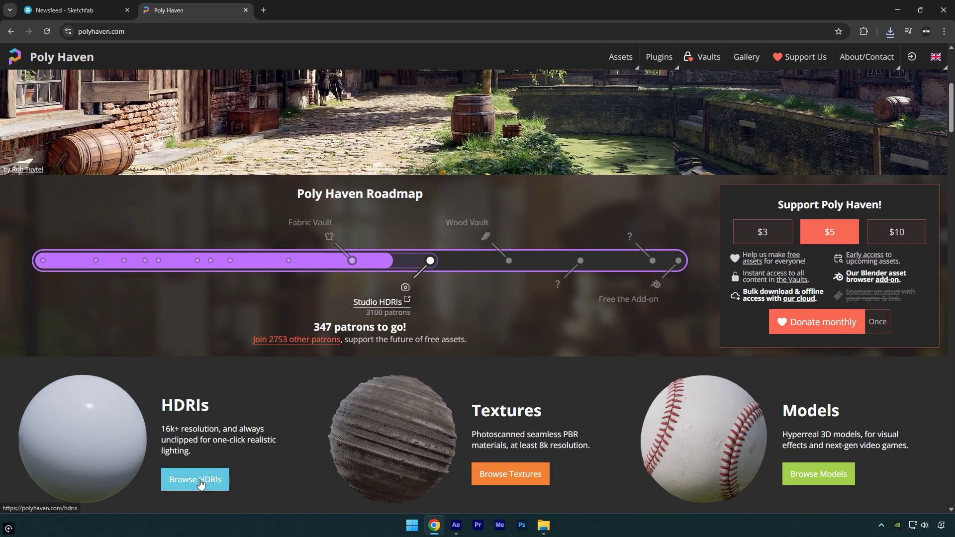
{"action": "left_click", "coordinate": [199, 481]}
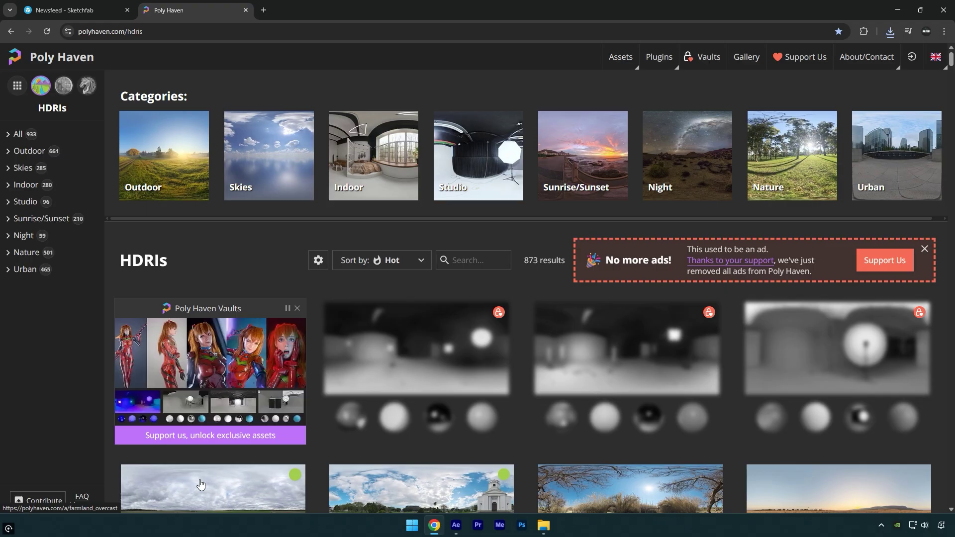
{"action": "left_click", "coordinate": [178, 160]}
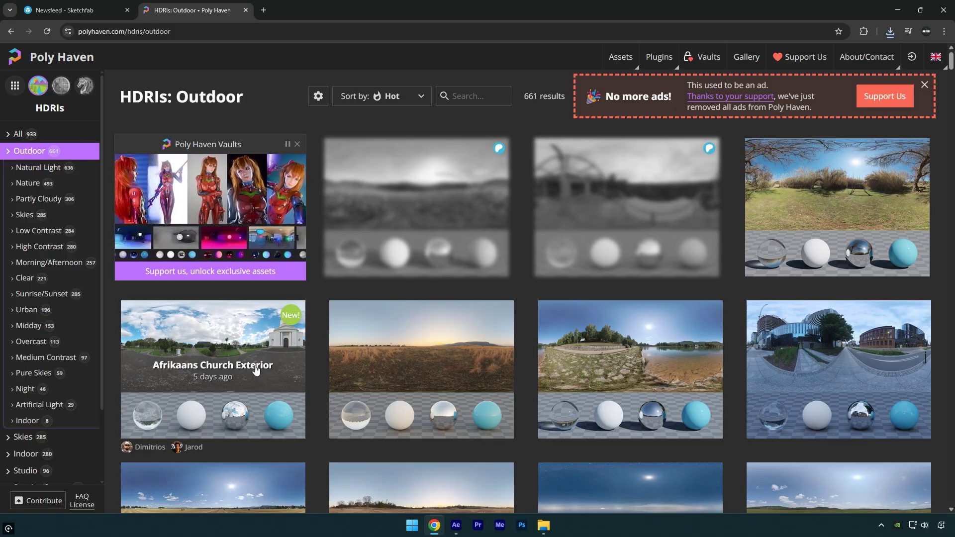
Step: Download the Afrikaans Church Exterior HDRI as a 4K EXR file
{"action": "scroll", "coordinate": [346, 414], "scroll_direction": "down", "scroll_amount": 3}
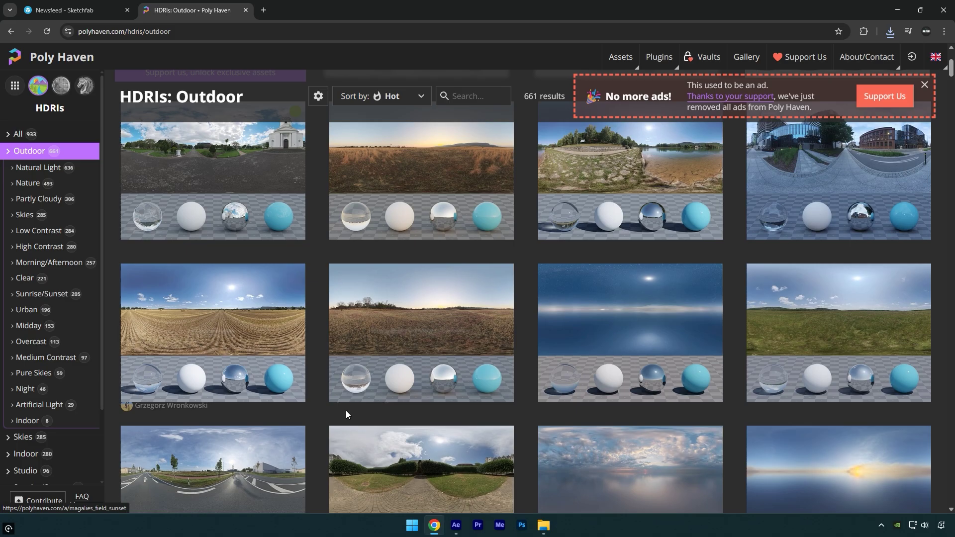
{"action": "scroll", "coordinate": [288, 319], "scroll_direction": "up", "scroll_amount": 2}
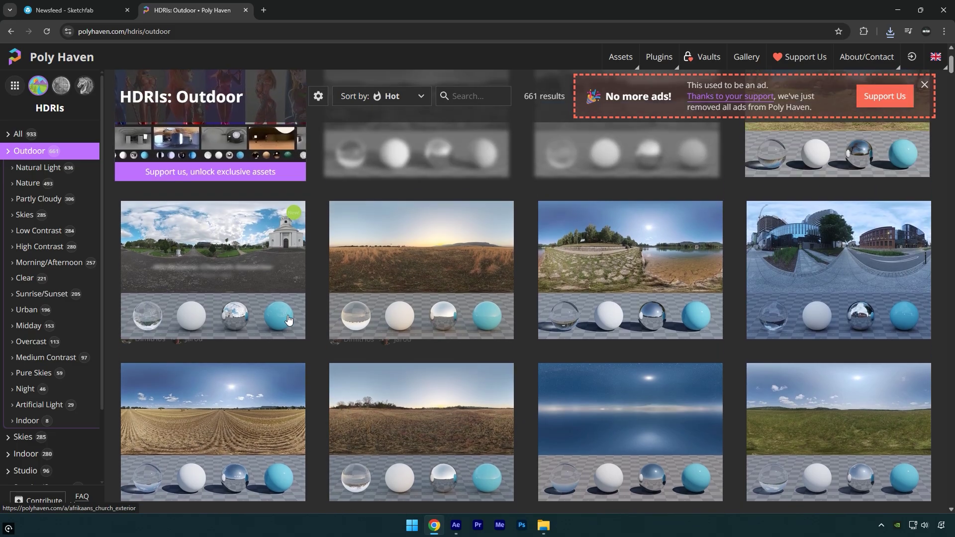
{"action": "left_click", "coordinate": [288, 320]}
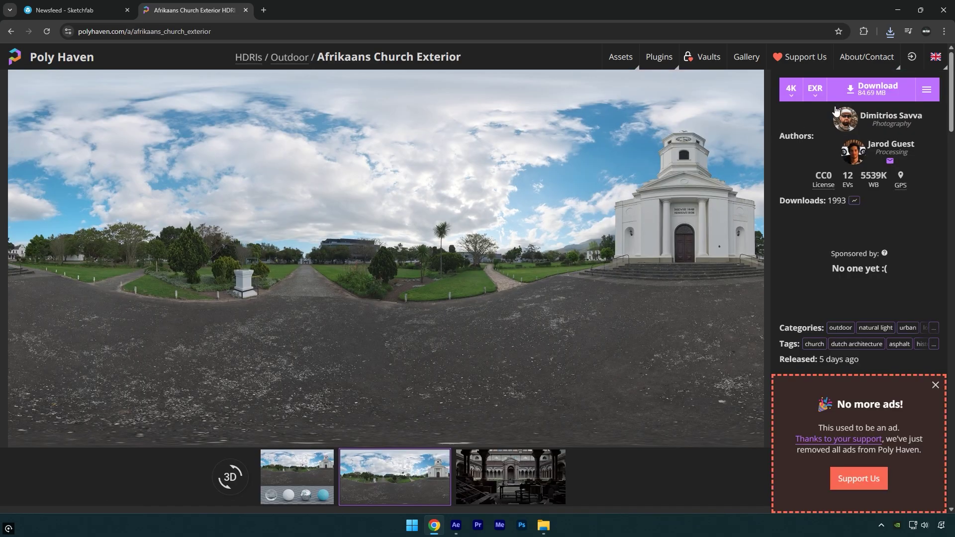
{"action": "left_click", "coordinate": [854, 96]}
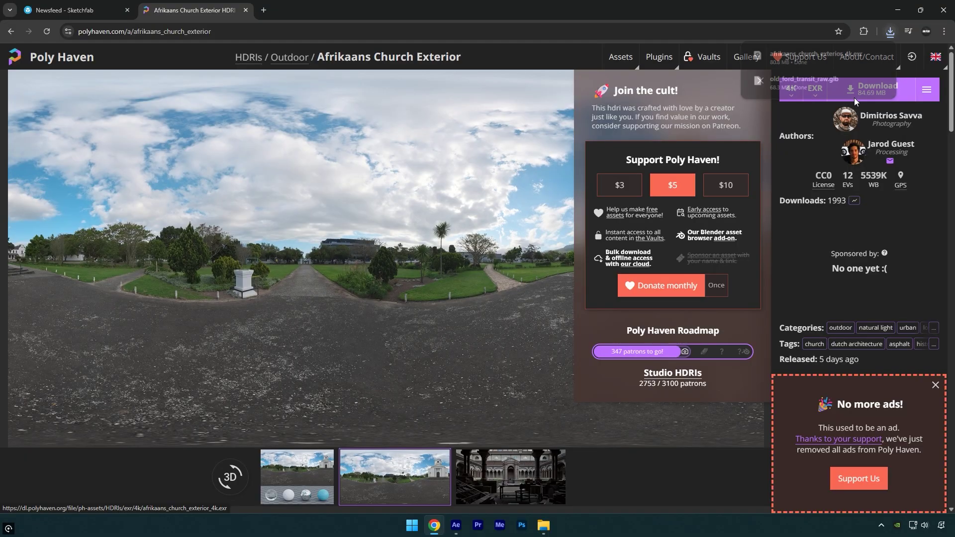
Step: Import the church HDRI as a hidden layer and add an Environment light
{"action": "left_click_drag", "start_coordinate": [786, 65], "coordinate": [195, 461]}
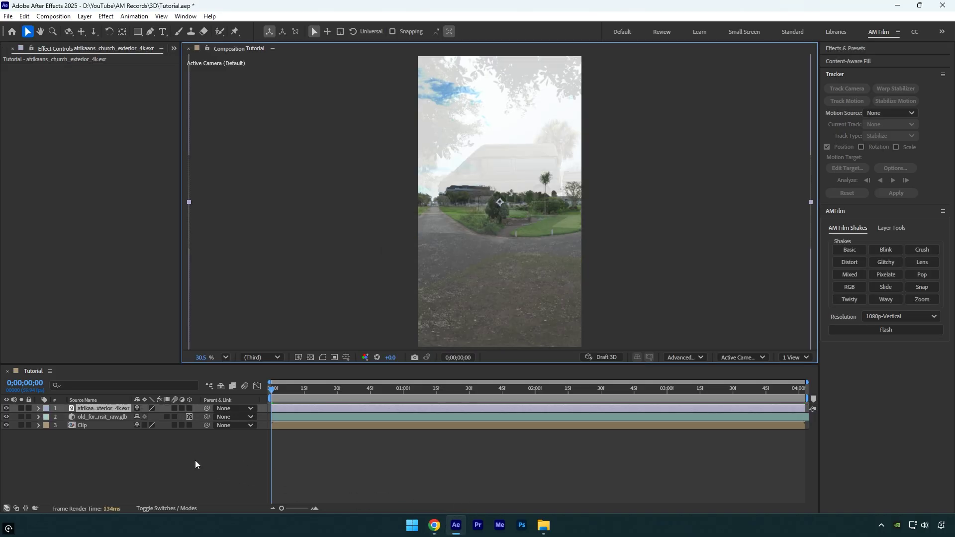
{"action": "left_click", "coordinate": [6, 408]}
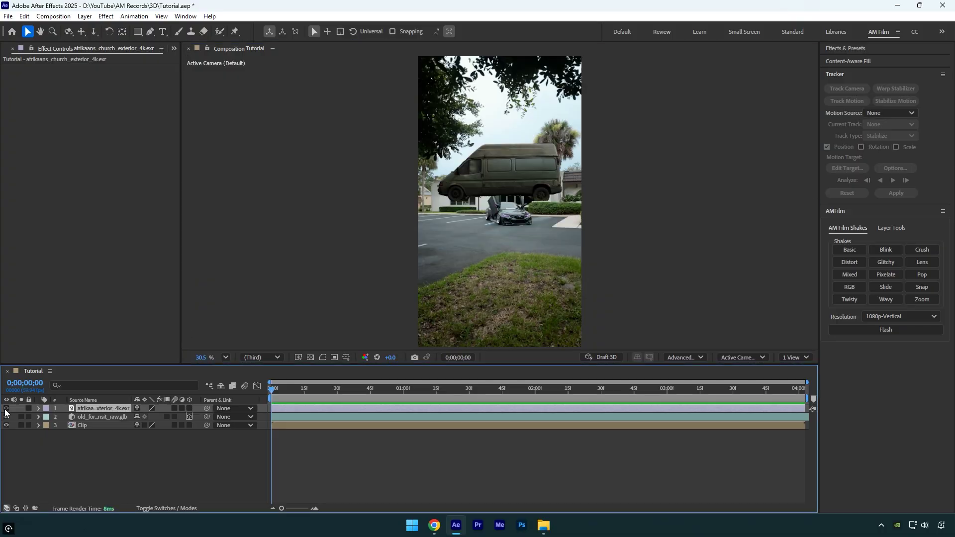
{"action": "right_click", "coordinate": [96, 462]}
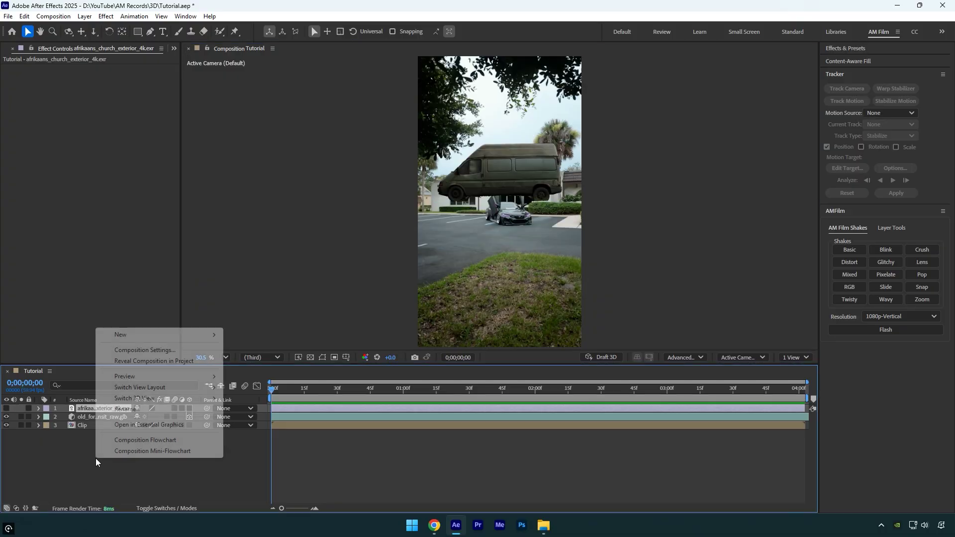
{"action": "mouse_move", "coordinate": [122, 335]}
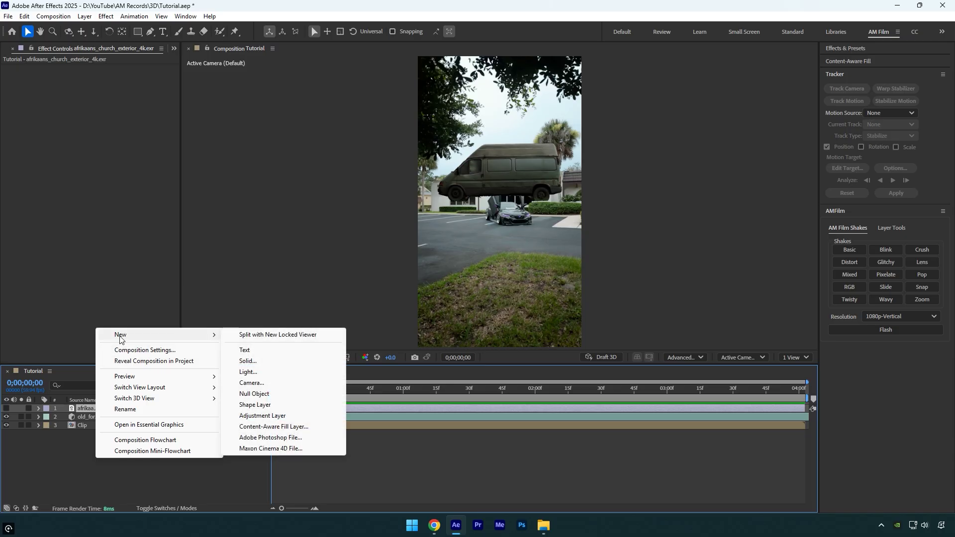
{"action": "left_click", "coordinate": [248, 372]}
{"action": "left_click", "coordinate": [500, 152]}
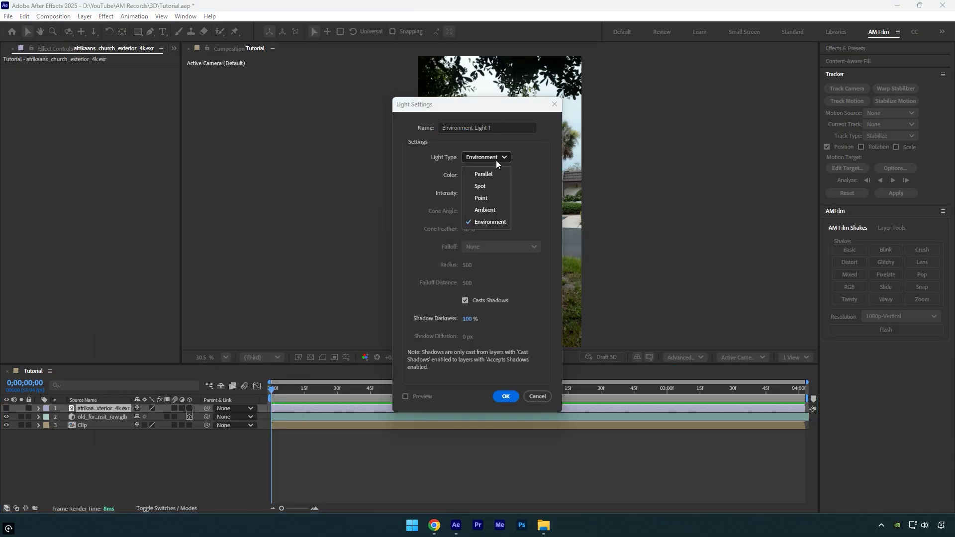
{"action": "left_click", "coordinate": [488, 222]}
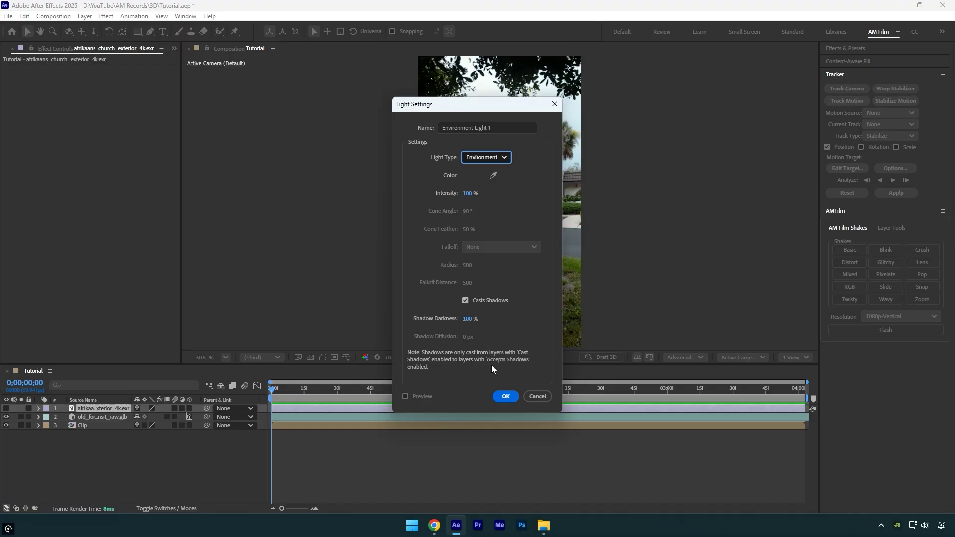
{"action": "left_click", "coordinate": [505, 396]}
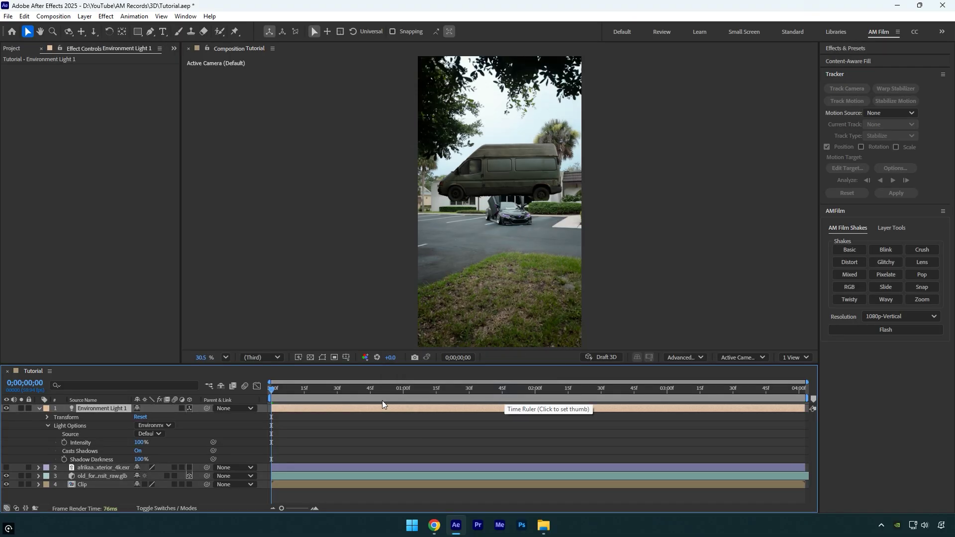
Step: Set Environment Light 1's source to afrikaans_church_exterior_4k.exr, keeping X Rotation at 0°
{"action": "left_click", "coordinate": [149, 434]}
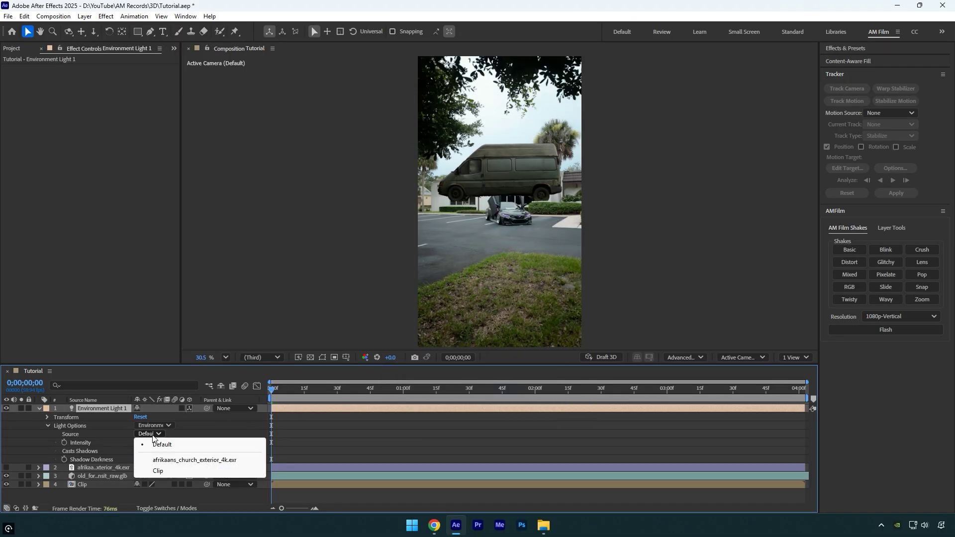
{"action": "left_click", "coordinate": [240, 461]}
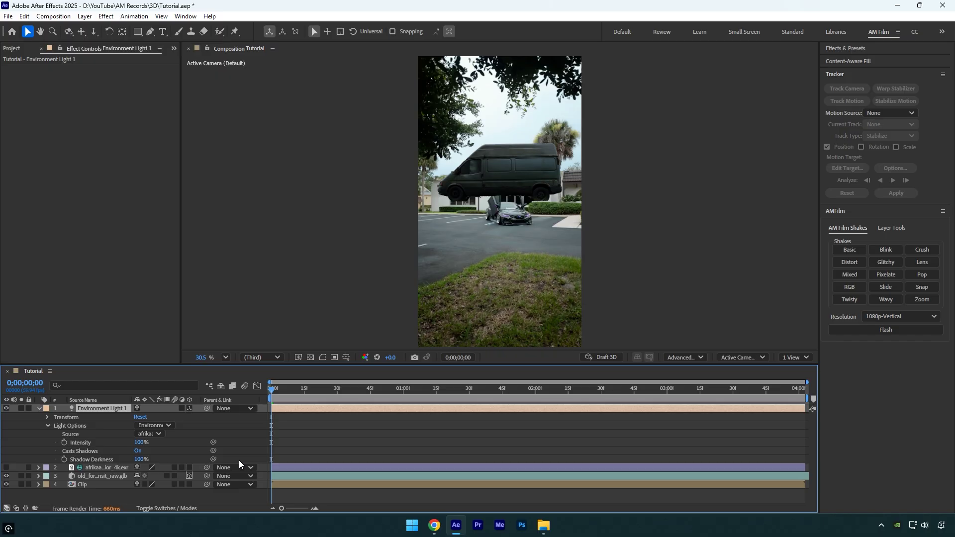
{"action": "left_click", "coordinate": [47, 418]}
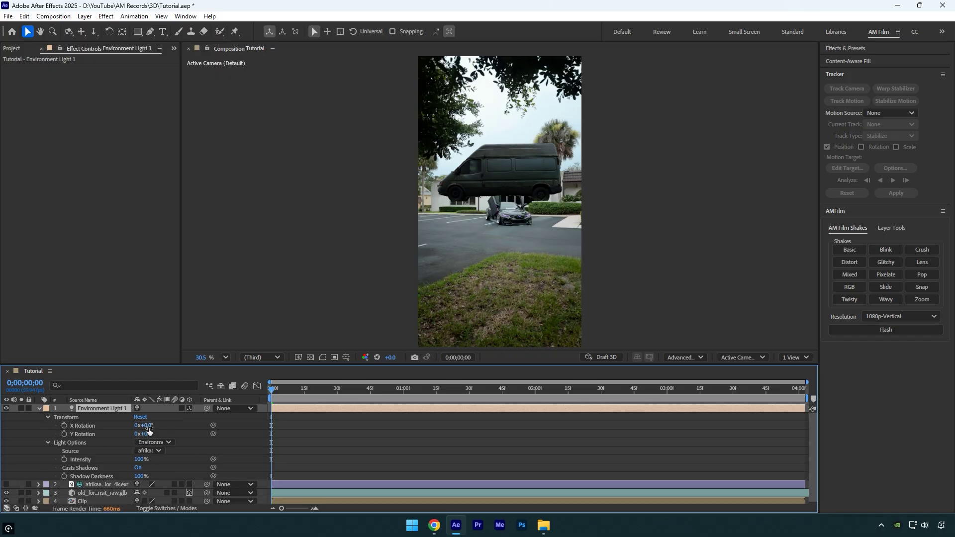
{"action": "mouse_move", "coordinate": [148, 428]}
{"action": "left_mouse_down"}
{"action": "mouse_move", "coordinate": [209, 422]}
{"action": "mouse_move", "coordinate": [149, 427]}
{"action": "left_mouse_up"}
{"action": "left_click", "coordinate": [223, 421]}
{"action": "left_click", "coordinate": [39, 409]}
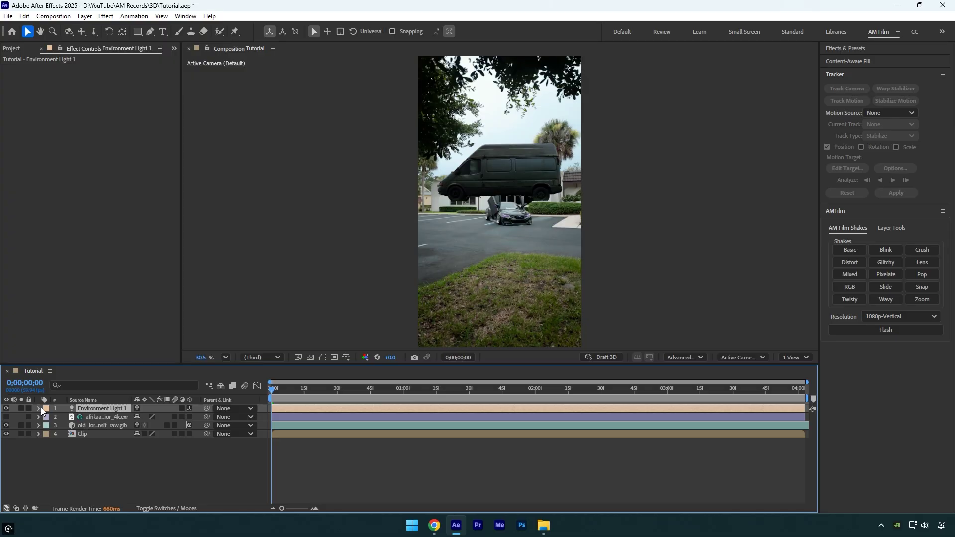
Step: Camera-track the Clip layer and create a solid and camera on a ground track point
{"action": "left_click", "coordinate": [88, 437]}
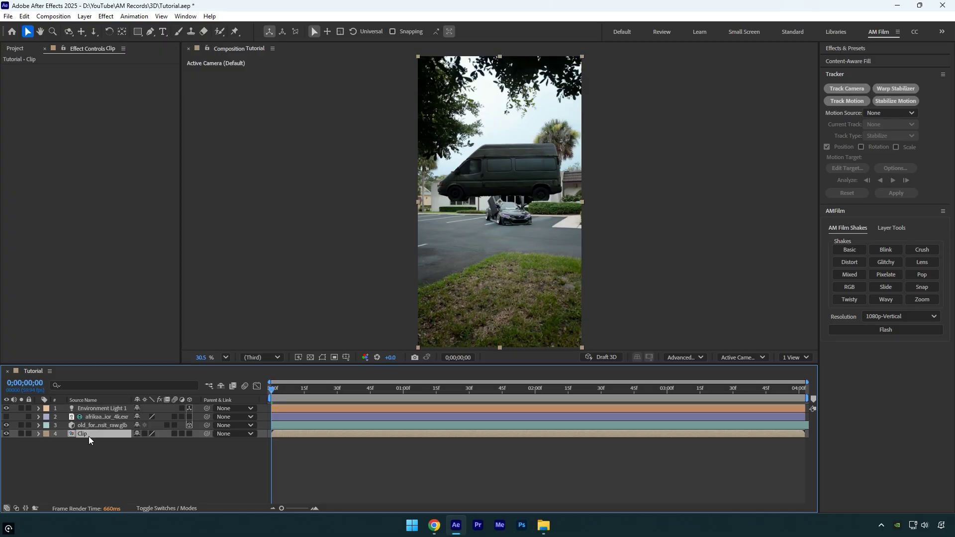
{"action": "left_click", "coordinate": [840, 92]}
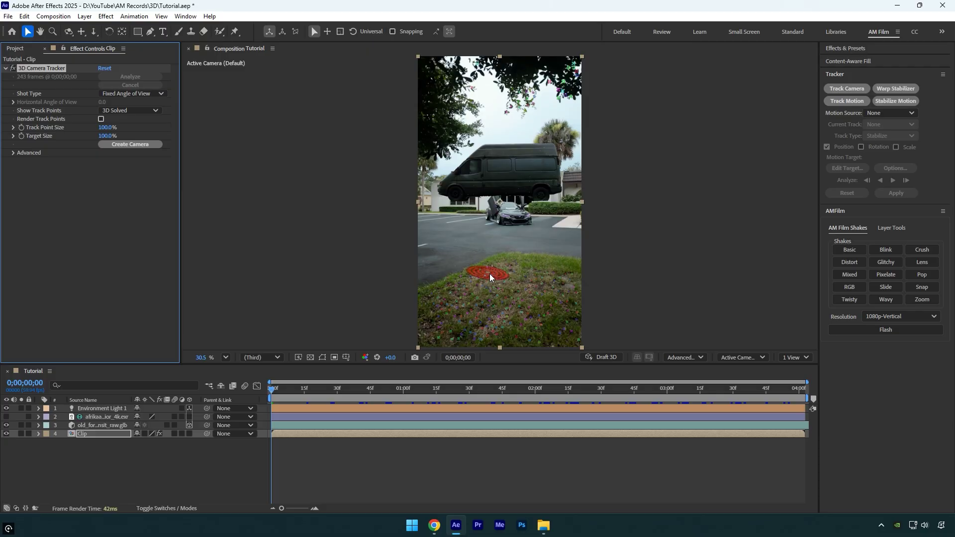
{"action": "right_click", "coordinate": [489, 273]}
{"action": "left_click", "coordinate": [555, 292]}
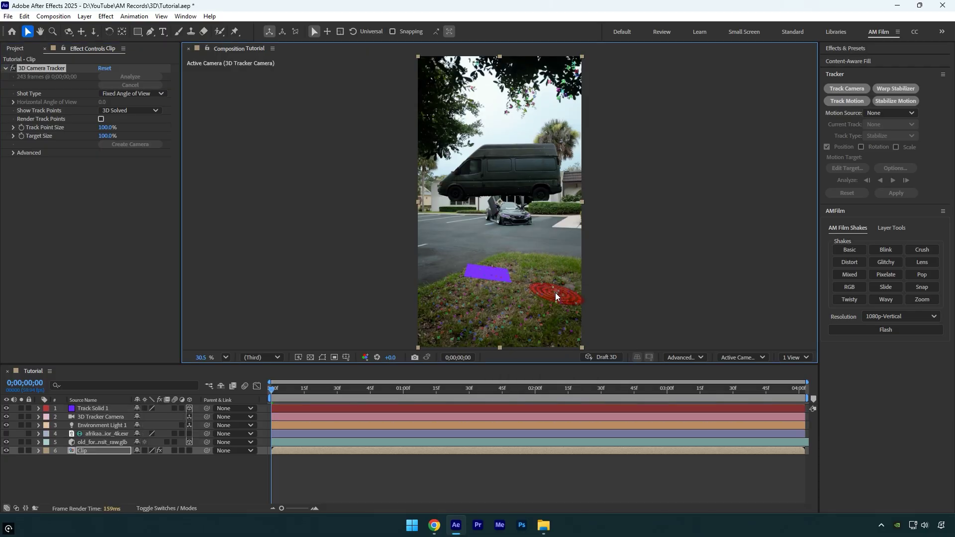
Step: Copy Track Solid 1's Position value
{"action": "left_click", "coordinate": [86, 409]}
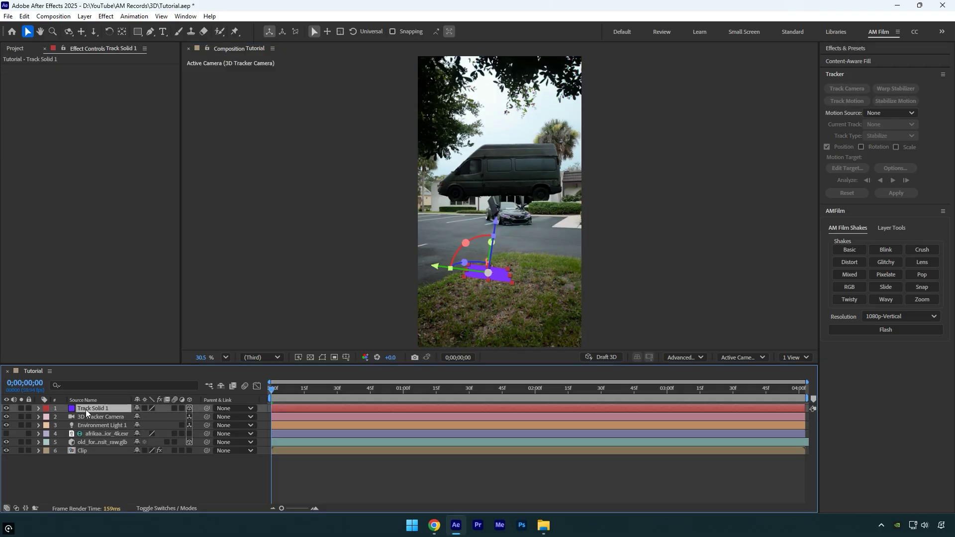
{"action": "key", "text": "p"}
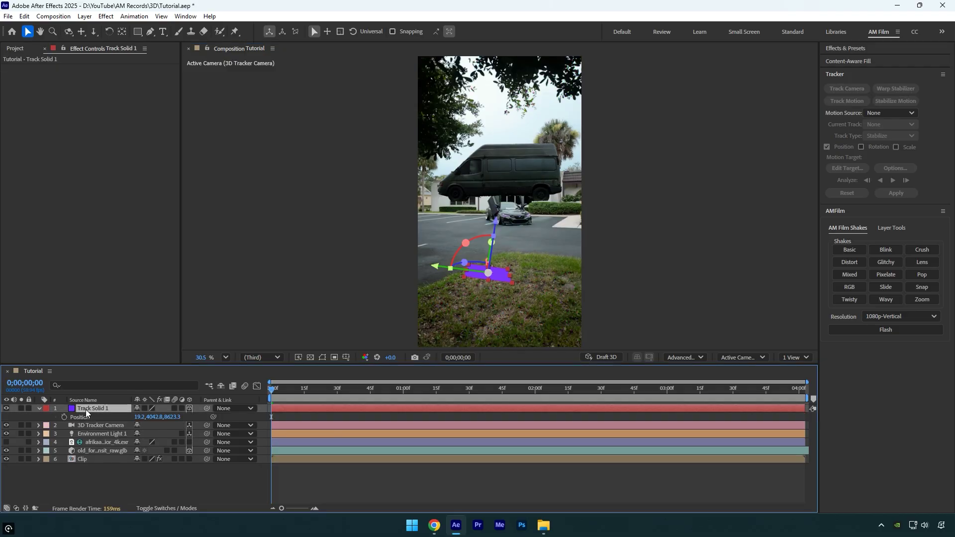
{"action": "key", "text": "Return"}
Step: Paste the tracked position onto the van, scale it to 973.1% and rotate it toward the camera
{"action": "left_click", "coordinate": [100, 450]}
{"action": "key", "text": "ctrl+v"}
{"action": "key", "text": "s"}
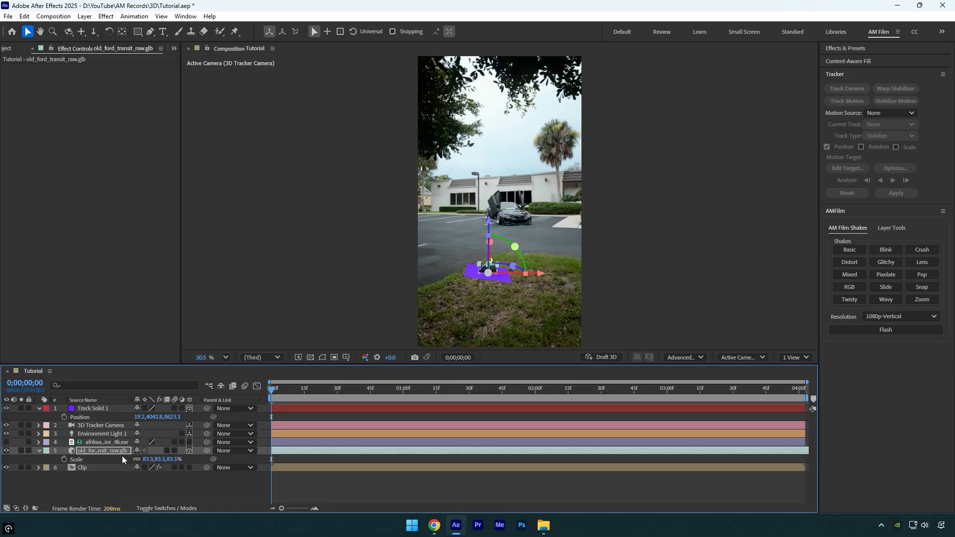
{"action": "left_click_drag", "start_coordinate": [164, 459], "coordinate": [541, 353]}
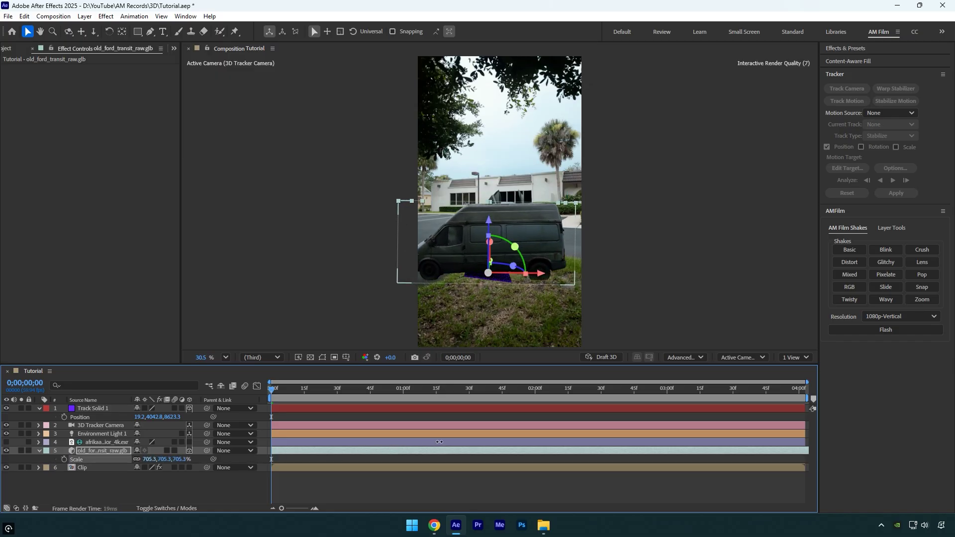
{"action": "left_click_drag", "start_coordinate": [515, 247], "coordinate": [454, 260]}
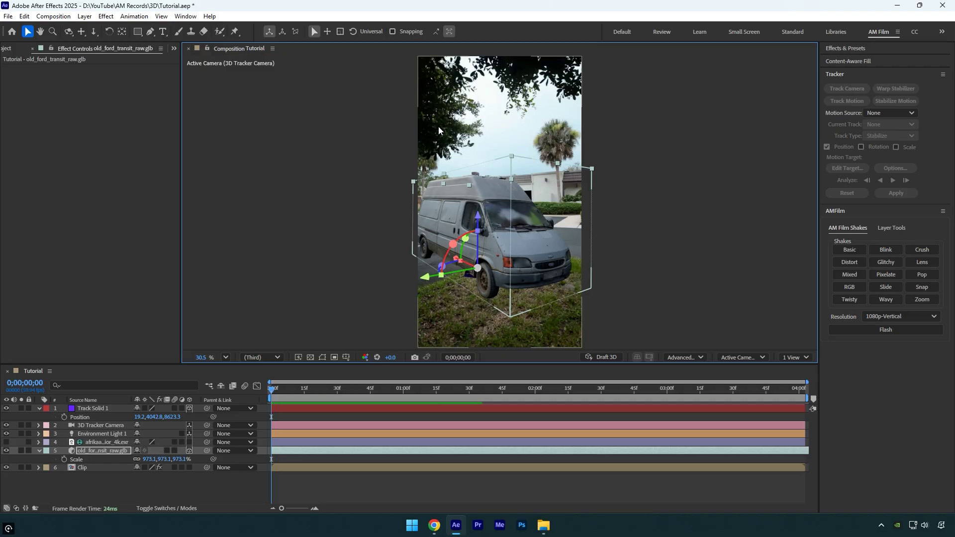
Step: Rotate Environment Light 1 to X −59° and Y 163° to match the scene lighting
{"action": "left_click", "coordinate": [106, 434]}
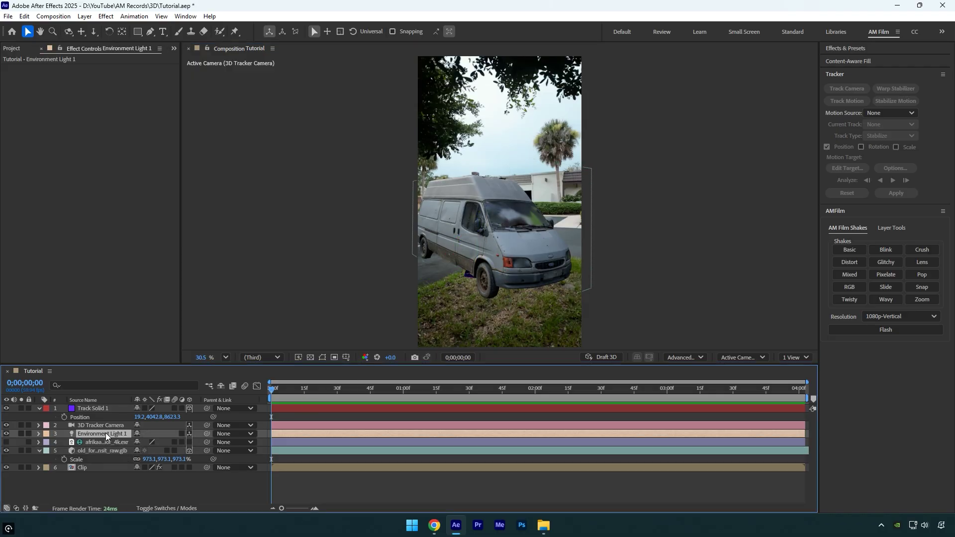
{"action": "left_click", "coordinate": [38, 433]}
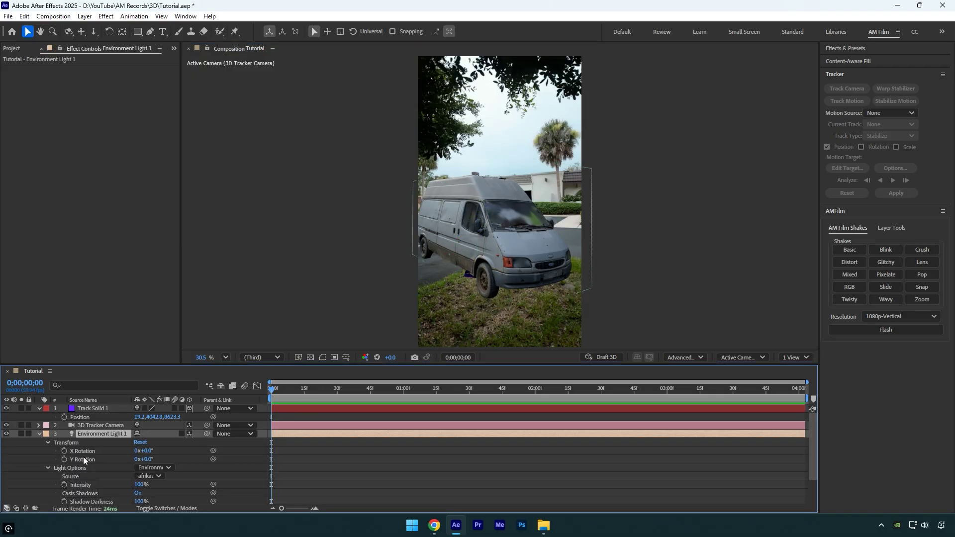
{"action": "left_click_drag", "start_coordinate": [146, 452], "coordinate": [224, 455]}
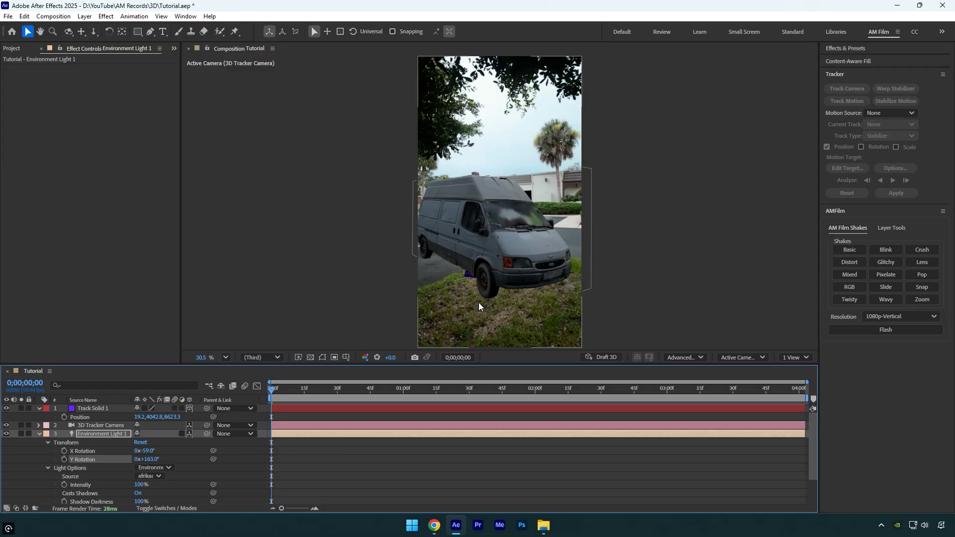
Step: Stretch Track Solid 1 to cover the ground
{"action": "left_click", "coordinate": [97, 410]}
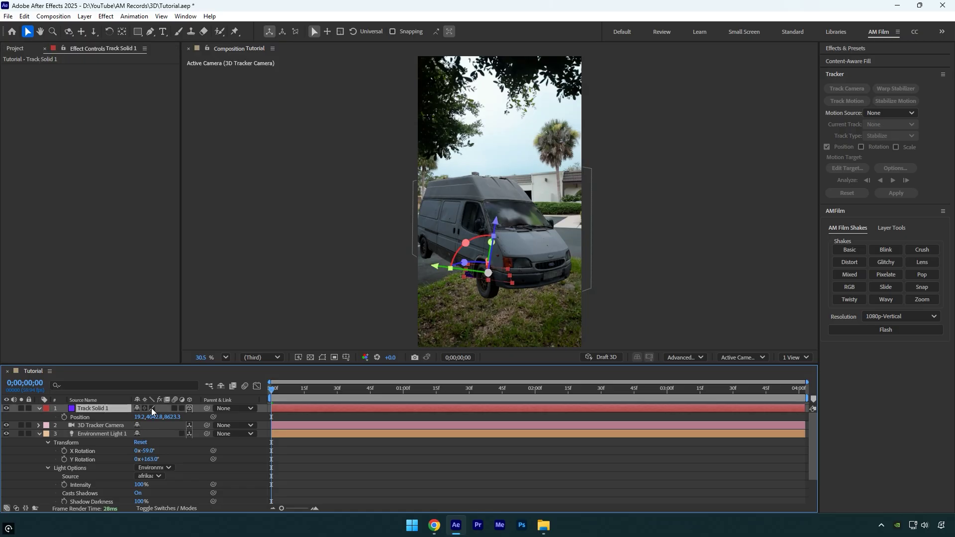
{"action": "left_click", "coordinate": [509, 283]}
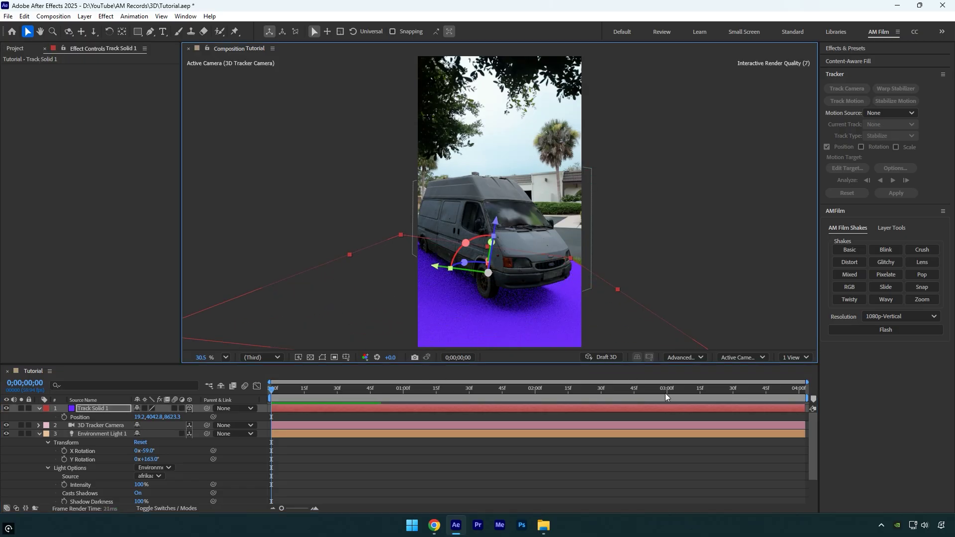
{"action": "left_click_drag", "start_coordinate": [573, 257], "coordinate": [604, 241]}
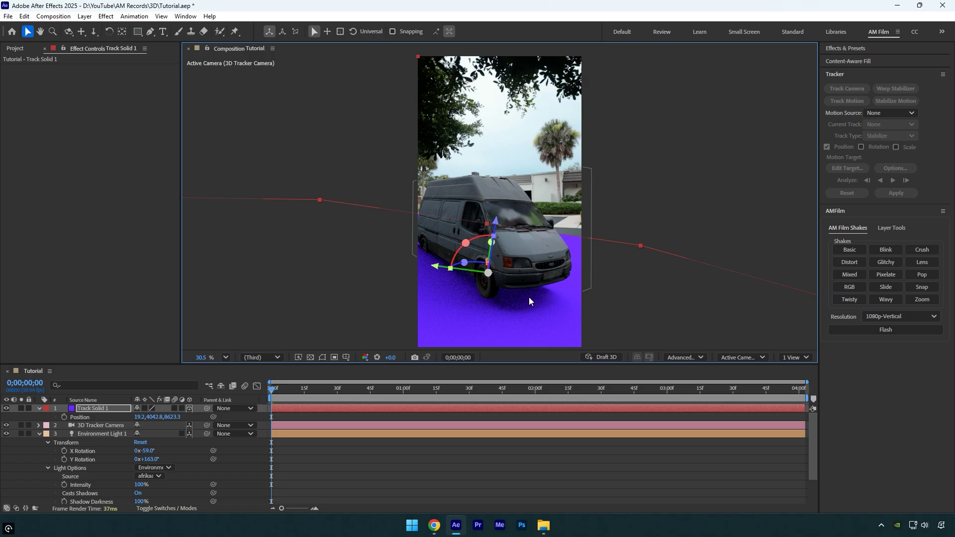
Step: Set the solid's Accepts Shadows to Only and rotate it to lie level
{"action": "left_click", "coordinate": [38, 407]}
{"action": "left_click", "coordinate": [46, 417]}
{"action": "left_click", "coordinate": [47, 434]}
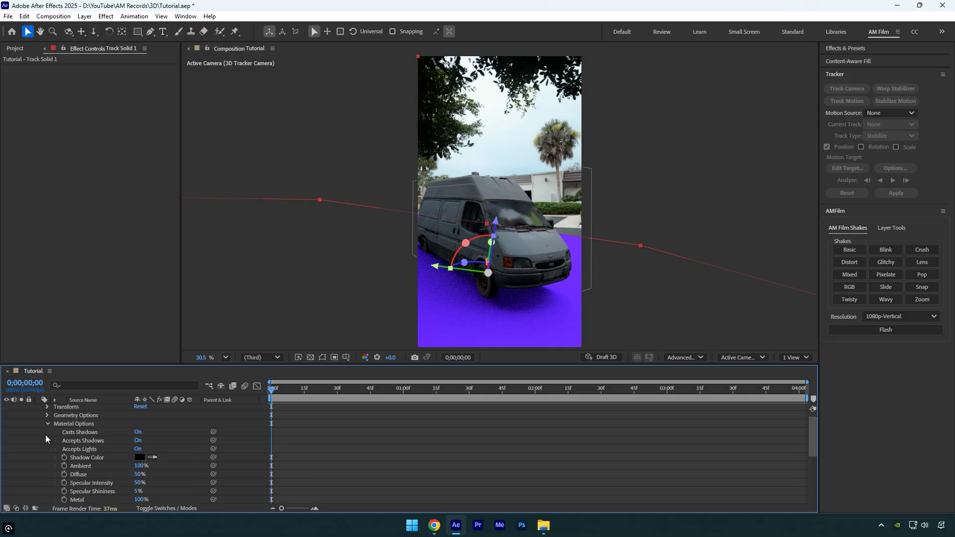
{"action": "left_click", "coordinate": [137, 441]}
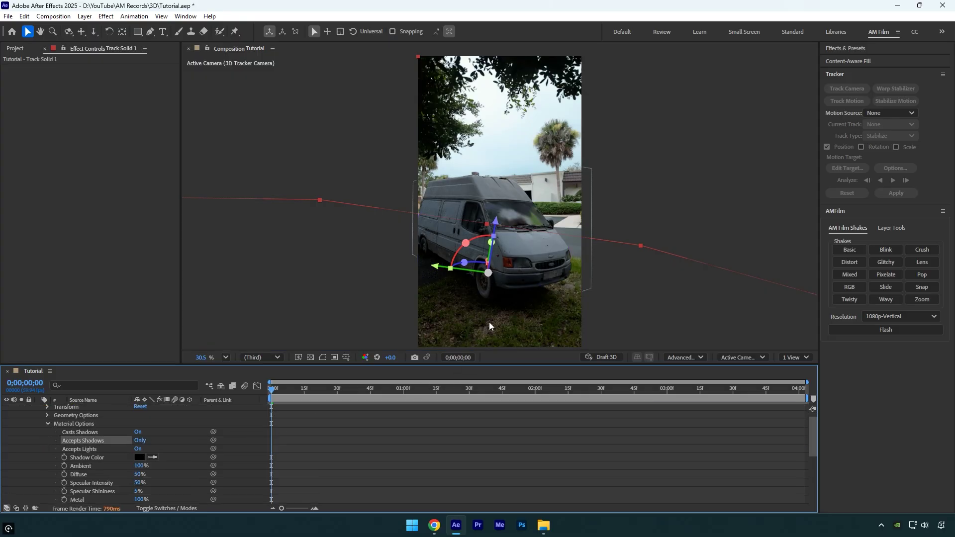
{"action": "mouse_move", "coordinate": [467, 255]}
{"action": "left_mouse_down"}
{"action": "mouse_move", "coordinate": [484, 279]}
{"action": "mouse_move", "coordinate": [495, 273]}
{"action": "mouse_move", "coordinate": [475, 258]}
{"action": "left_mouse_up"}
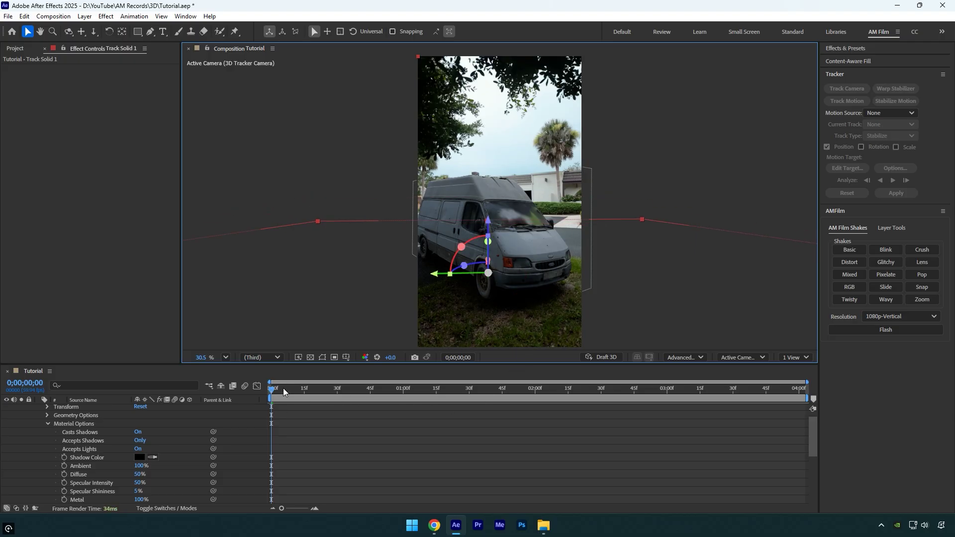
Step: Preview the tracked composition and scrub back to the start of the footage
{"action": "key", "text": "space"}
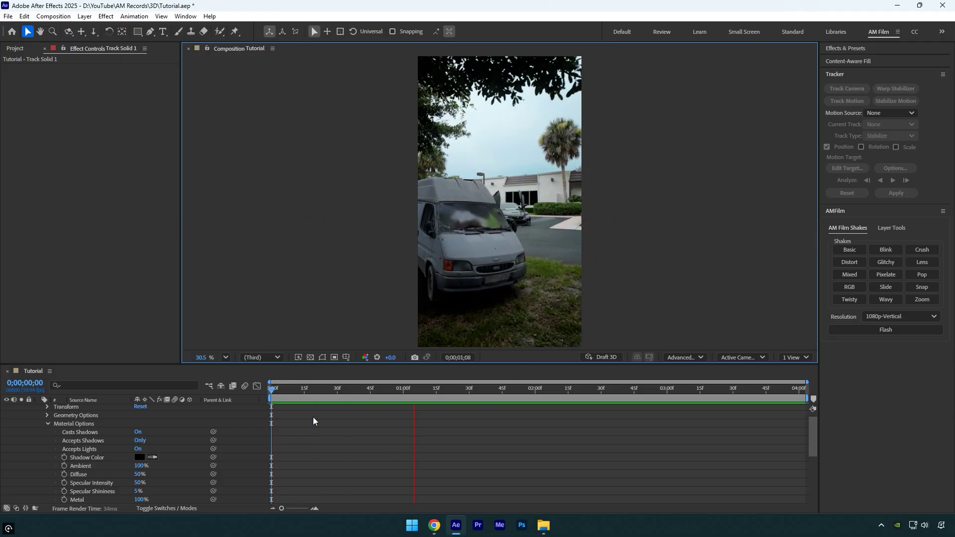
{"action": "left_click", "coordinate": [522, 390]}
{"action": "left_click_drag", "start_coordinate": [521, 393], "coordinate": [258, 380]}
{"action": "left_click", "coordinate": [300, 441]}
{"action": "key", "text": "u"}
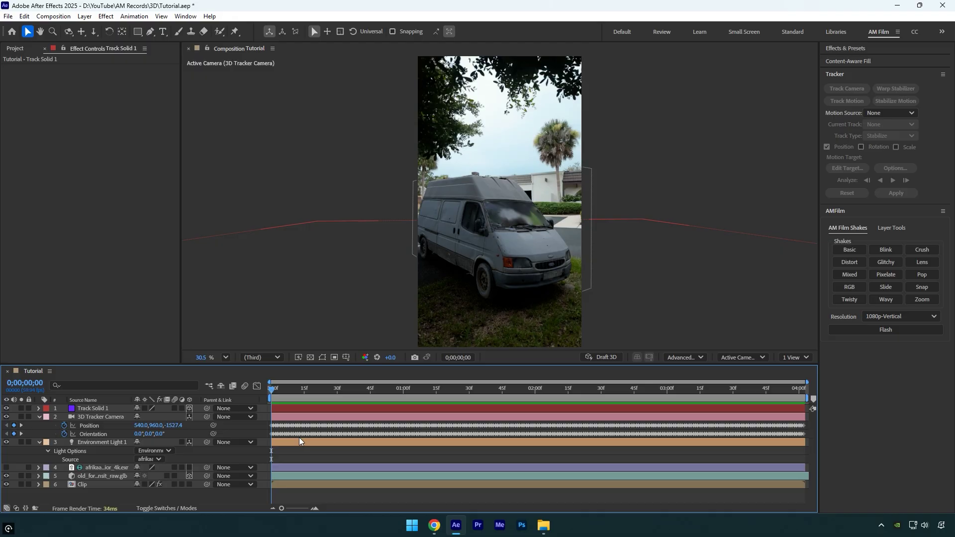
Step: Slide the van onto the grass verge beside the parking lot and check it later in the clip
{"action": "left_click", "coordinate": [95, 476]}
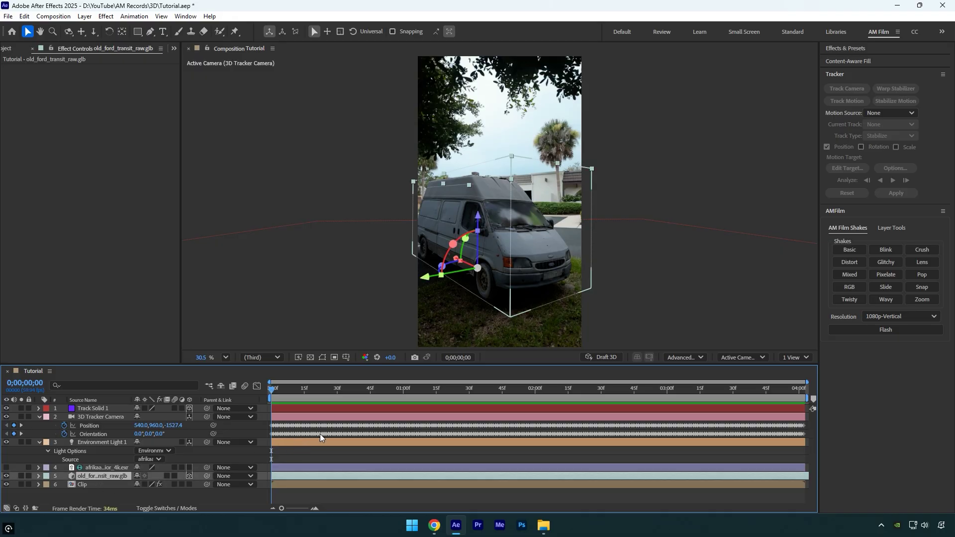
{"action": "left_click_drag", "start_coordinate": [426, 280], "coordinate": [477, 279]}
{"action": "left_click_drag", "start_coordinate": [320, 391], "coordinate": [271, 397]}
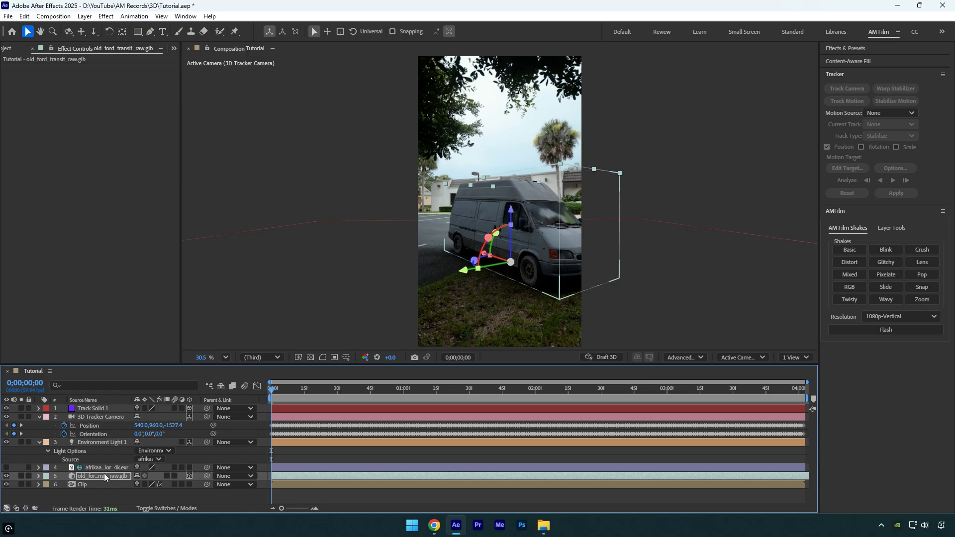
Step: Keyframe the van's Position landing on the grass at 0;00;00;47, starting at Y -9334.8 at 0;00
{"action": "key", "text": "p"}
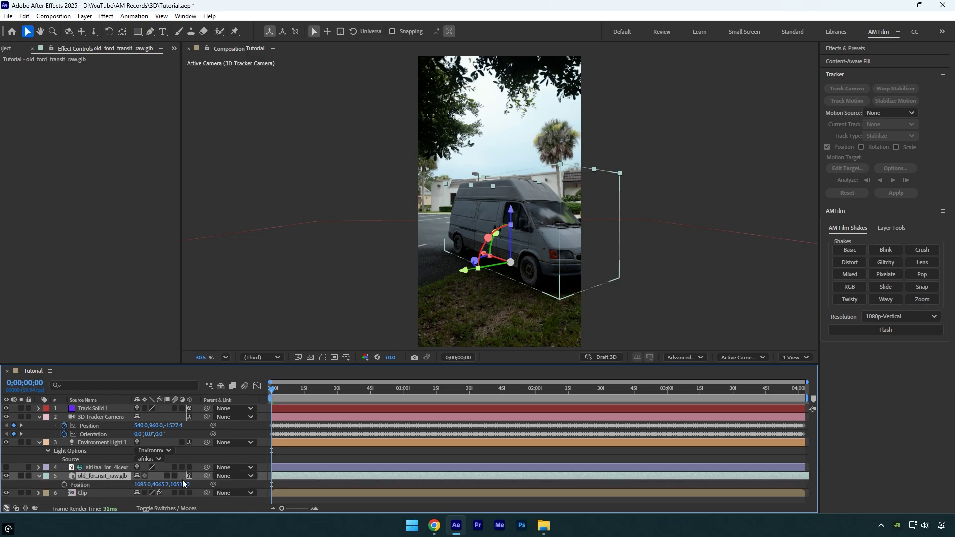
{"action": "left_click_drag", "start_coordinate": [276, 391], "coordinate": [374, 392]}
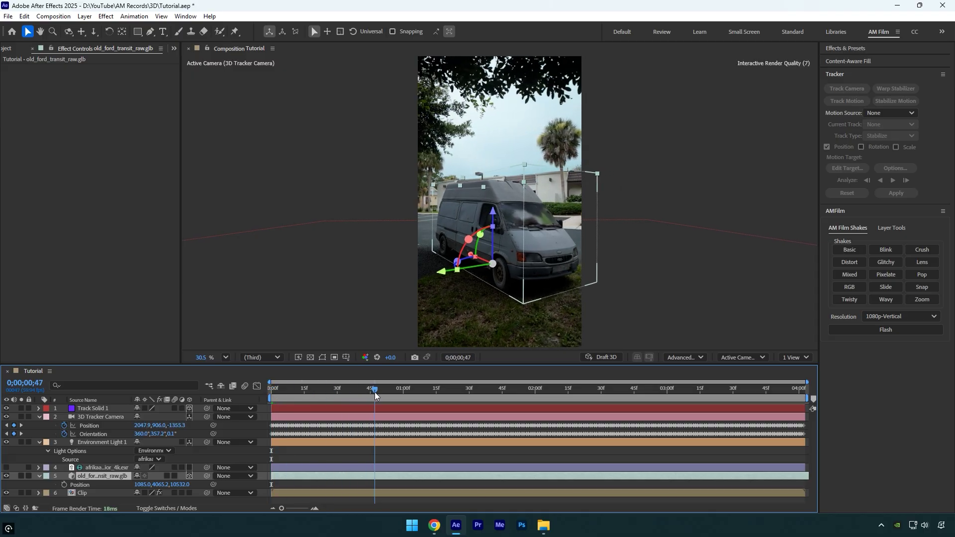
{"action": "left_click", "coordinate": [64, 484]}
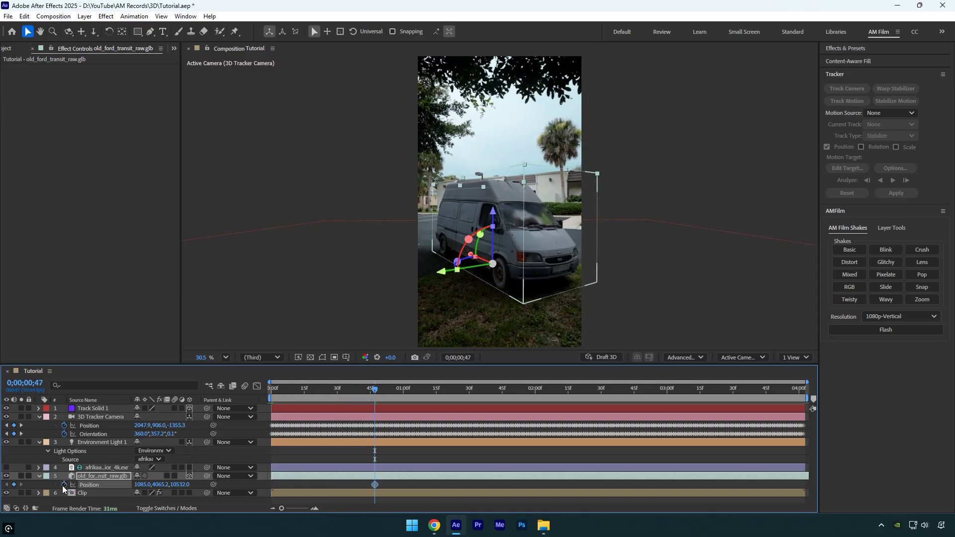
{"action": "left_click_drag", "start_coordinate": [361, 393], "coordinate": [233, 396]}
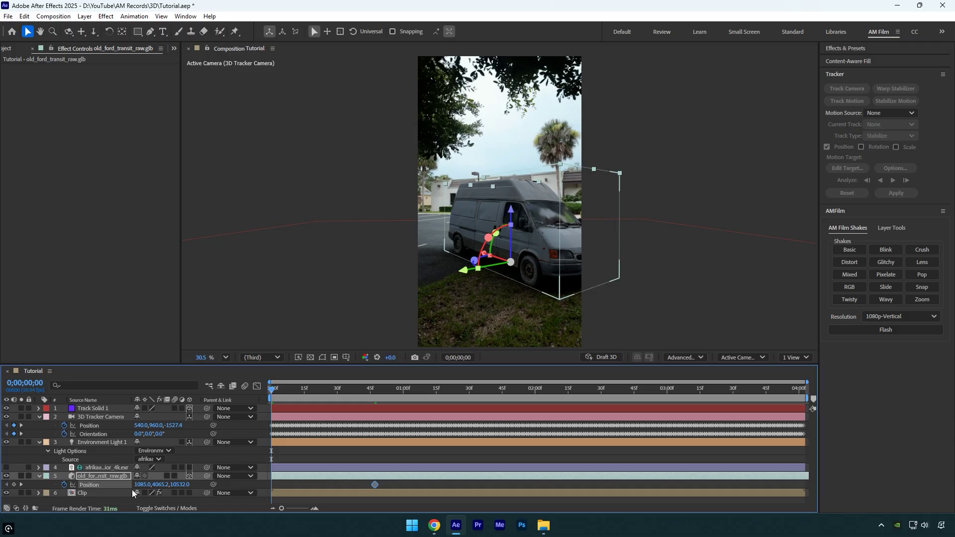
{"action": "left_click_drag", "start_coordinate": [159, 489], "coordinate": [106, 497]}
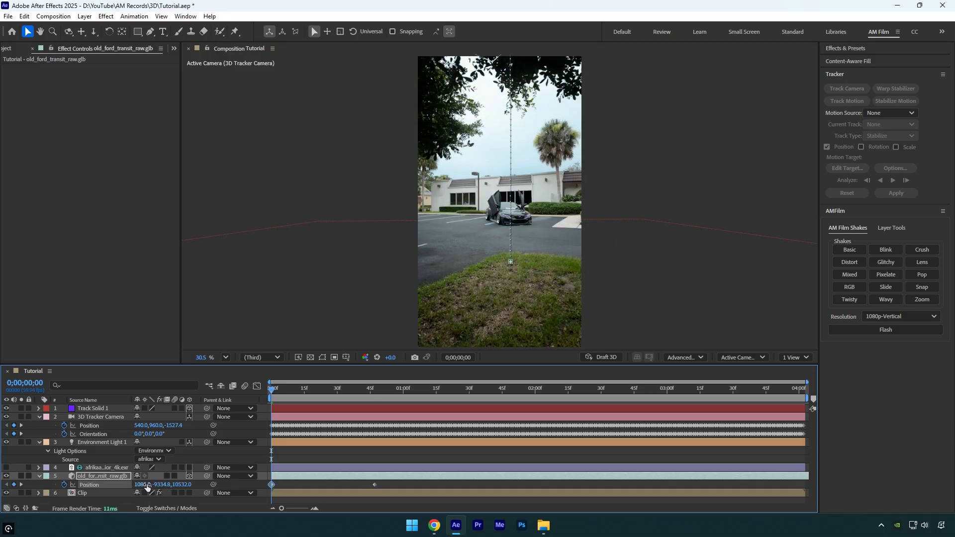
{"action": "left_click_drag", "start_coordinate": [297, 393], "coordinate": [357, 386]}
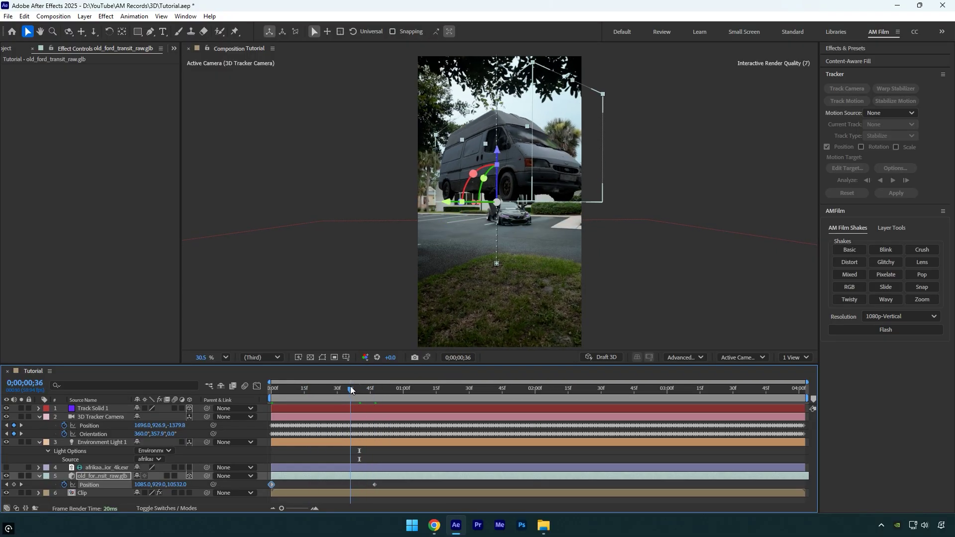
Step: Apply Easy Ease to both Position keyframes of the van drop
{"action": "key", "text": "Home"}
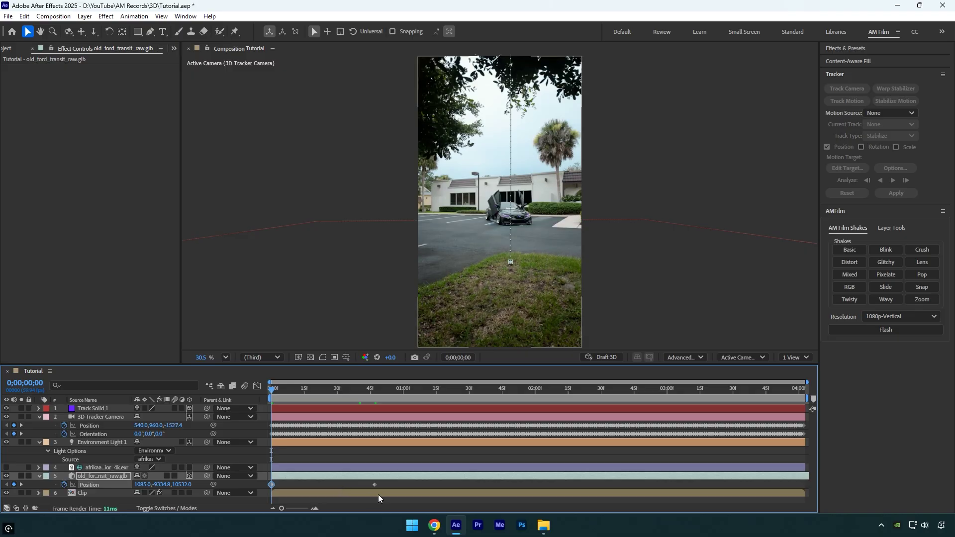
{"action": "left_click_drag", "start_coordinate": [388, 481], "coordinate": [267, 486]}
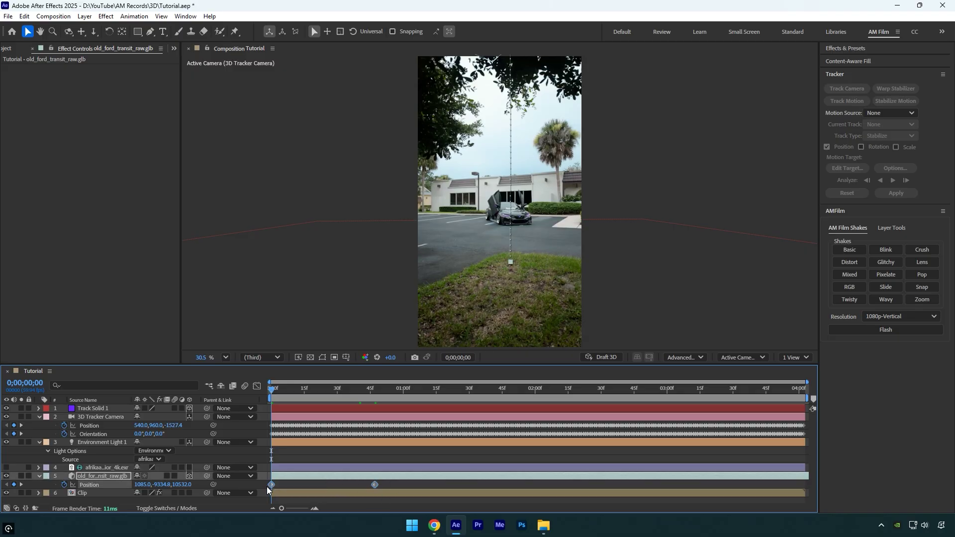
{"action": "key", "text": "F9"}
Step: Show the drop's speed graph, select its keyframes, and preview the current fall
{"action": "left_click", "coordinate": [256, 386]}
{"action": "right_click", "coordinate": [289, 454]}
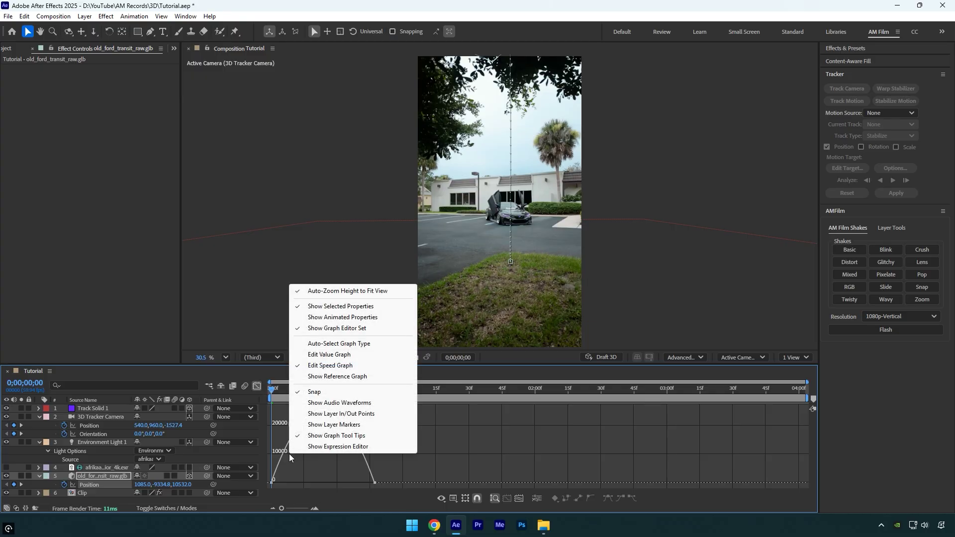
{"action": "left_click", "coordinate": [324, 366]}
{"action": "left_click_drag", "start_coordinate": [312, 465], "coordinate": [384, 486]}
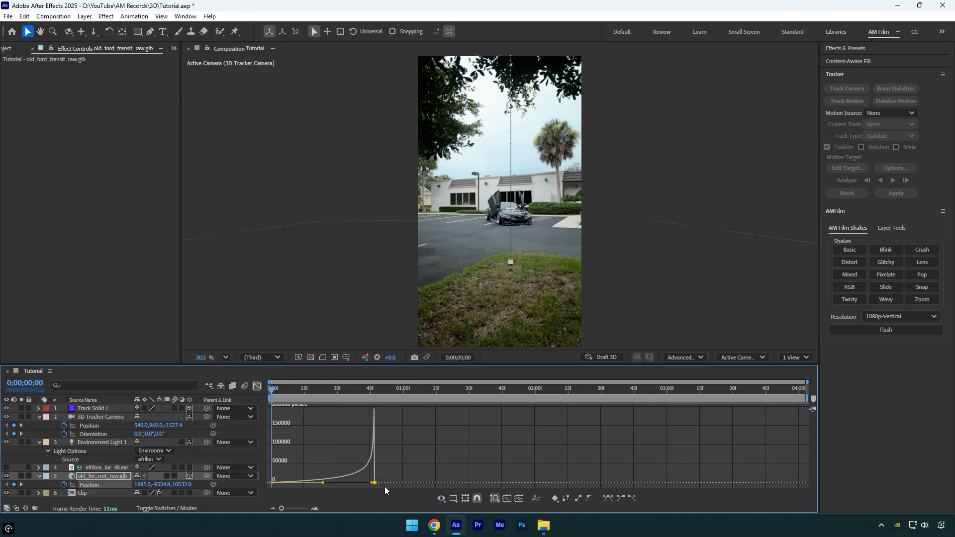
{"action": "left_click", "coordinate": [257, 386]}
{"action": "key", "text": "space"}
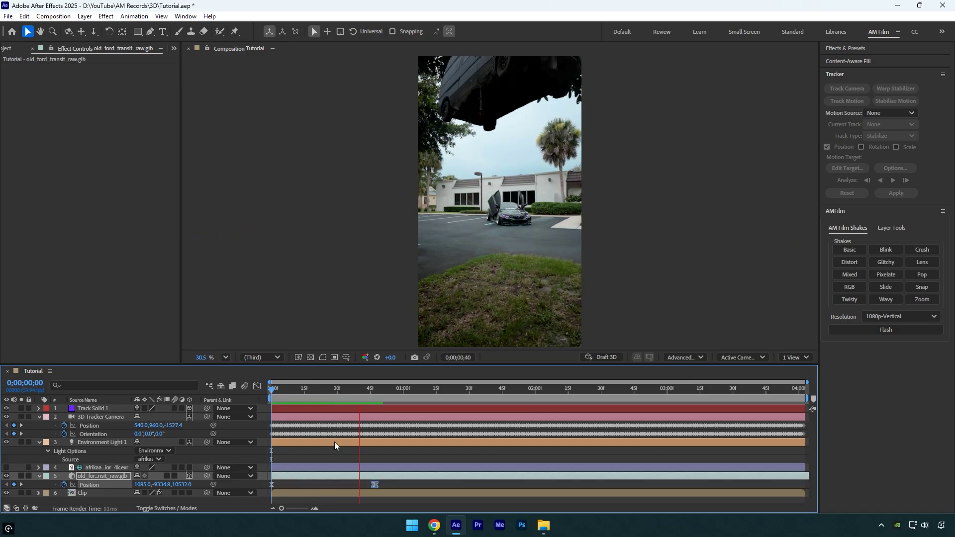
{"action": "key", "text": "space"}
Step: Steepen the landing keyframe's influence so the van accelerates sharply, then replay and check near 0;00;00;44
{"action": "left_click", "coordinate": [256, 386]}
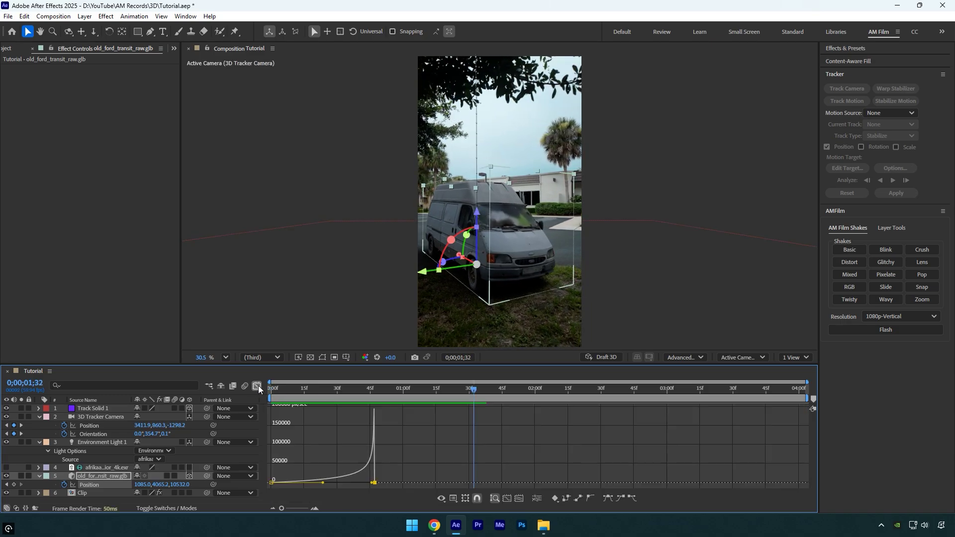
{"action": "left_click_drag", "start_coordinate": [369, 482], "coordinate": [368, 482]}
{"action": "key", "text": "space"}
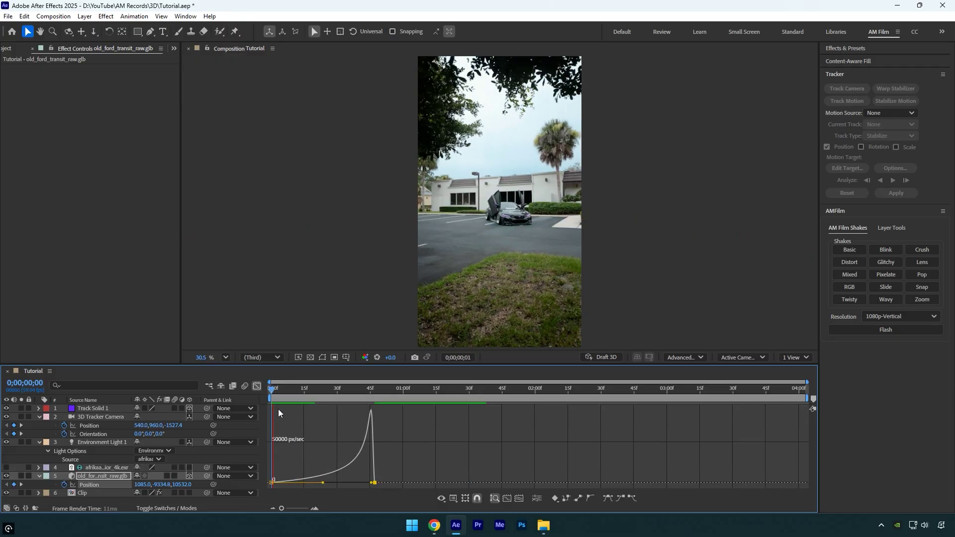
{"action": "left_click", "coordinate": [257, 386]}
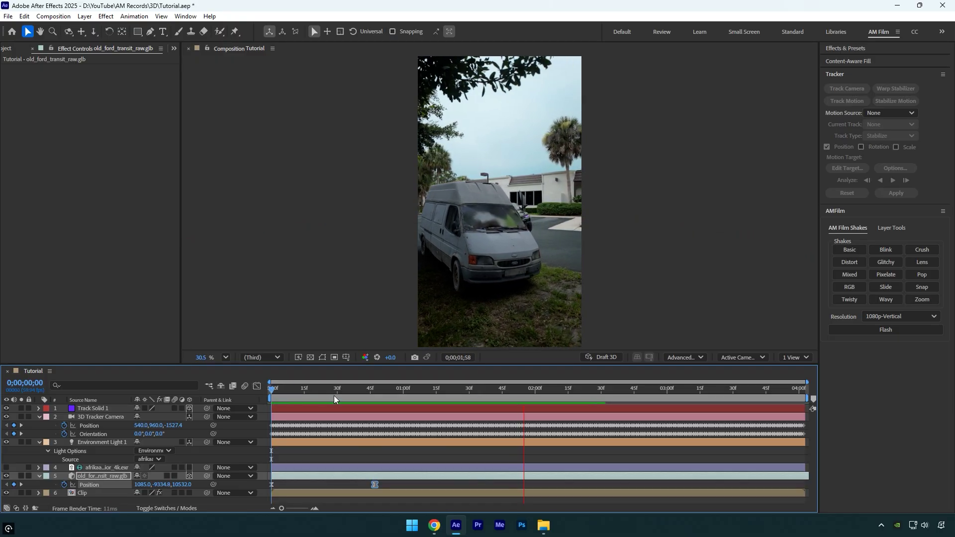
{"action": "left_click", "coordinate": [339, 393]}
{"action": "left_click_drag", "start_coordinate": [347, 397], "coordinate": [376, 399]}
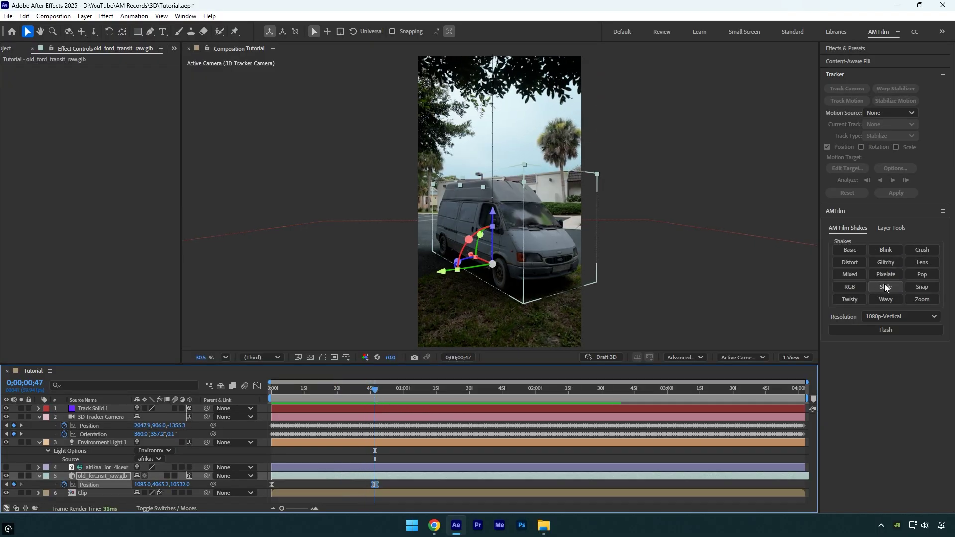
Step: Add the Wavy AM Film Shake starting at 0;00;00;47 as the top layer, then play the composite
{"action": "left_click", "coordinate": [888, 299]}
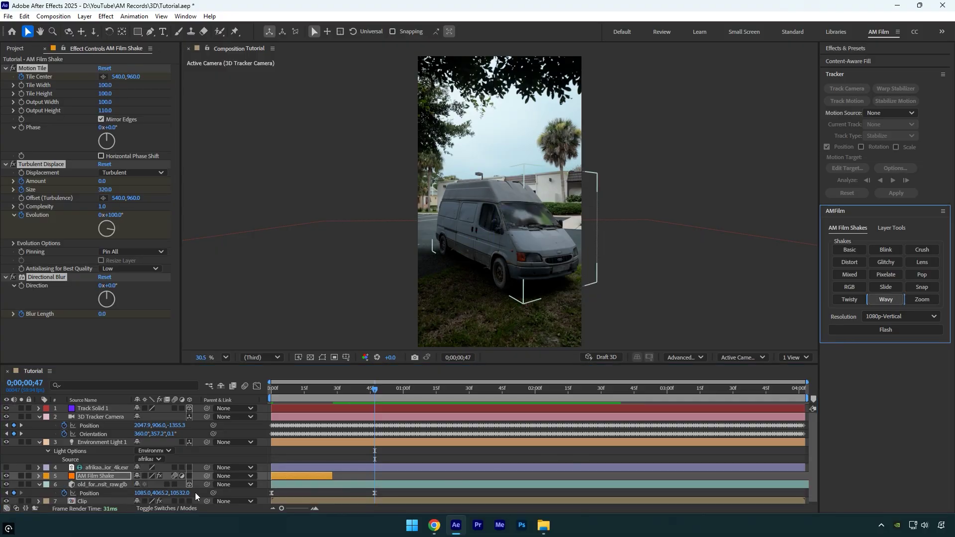
{"action": "left_click_drag", "start_coordinate": [276, 476], "coordinate": [392, 479]}
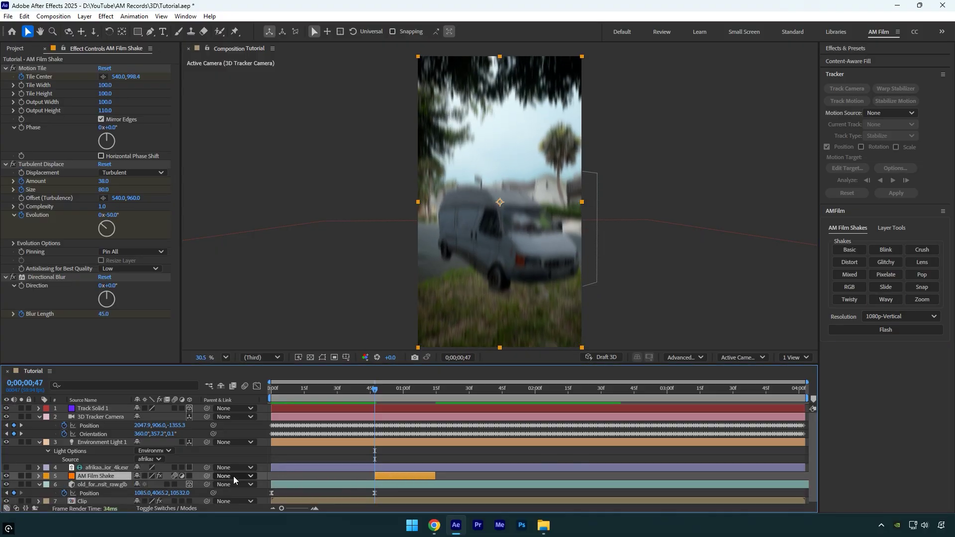
{"action": "left_click_drag", "start_coordinate": [100, 473], "coordinate": [92, 409]}
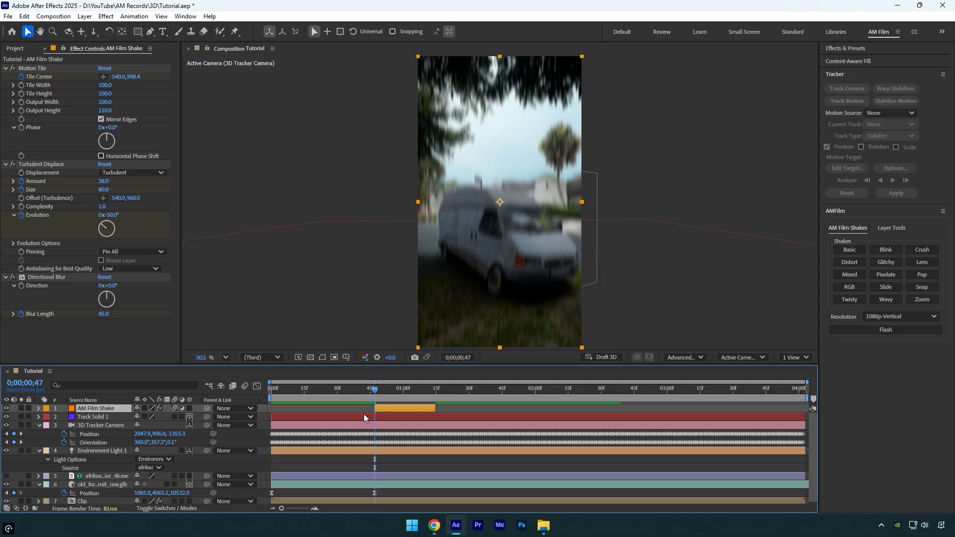
{"action": "key", "text": "Home"}
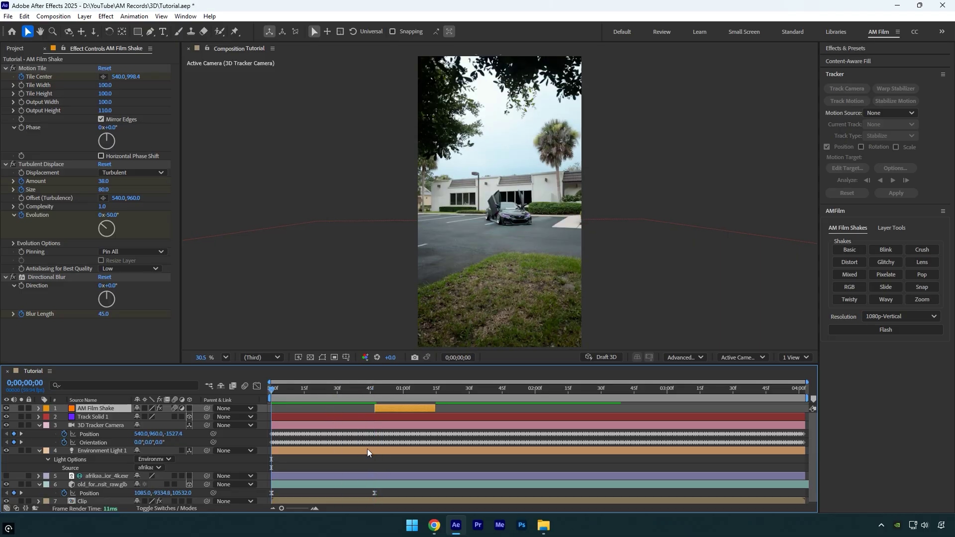
{"action": "key", "text": "space"}
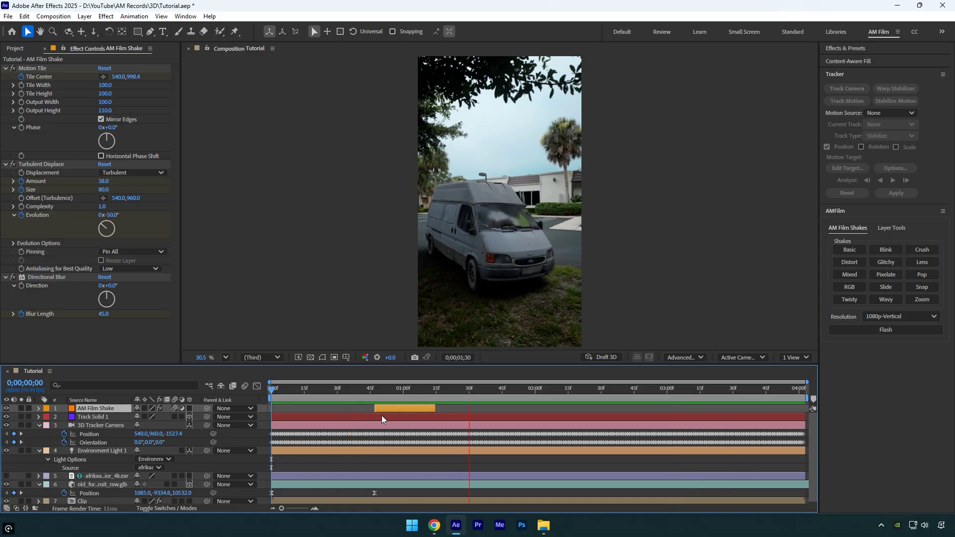
{"action": "left_click_drag", "start_coordinate": [358, 396], "coordinate": [371, 396]}
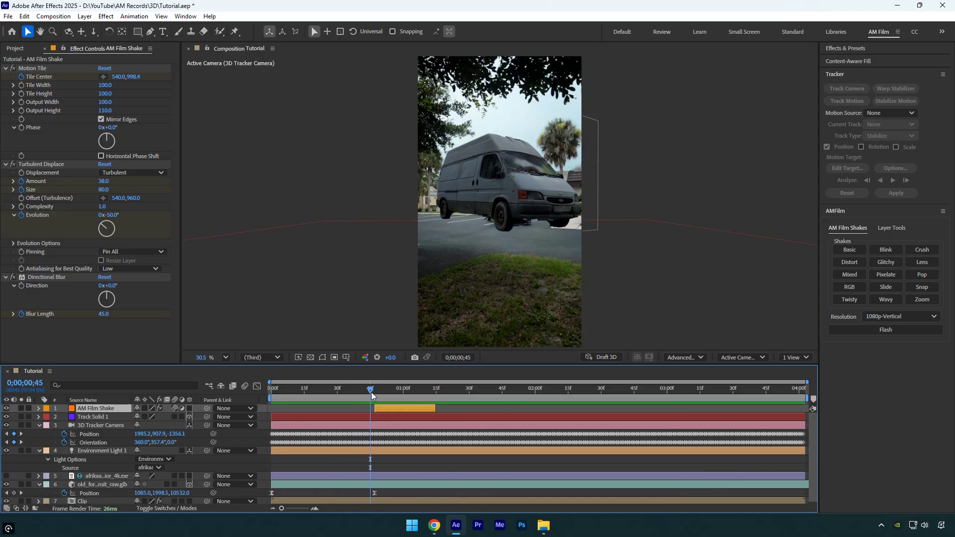